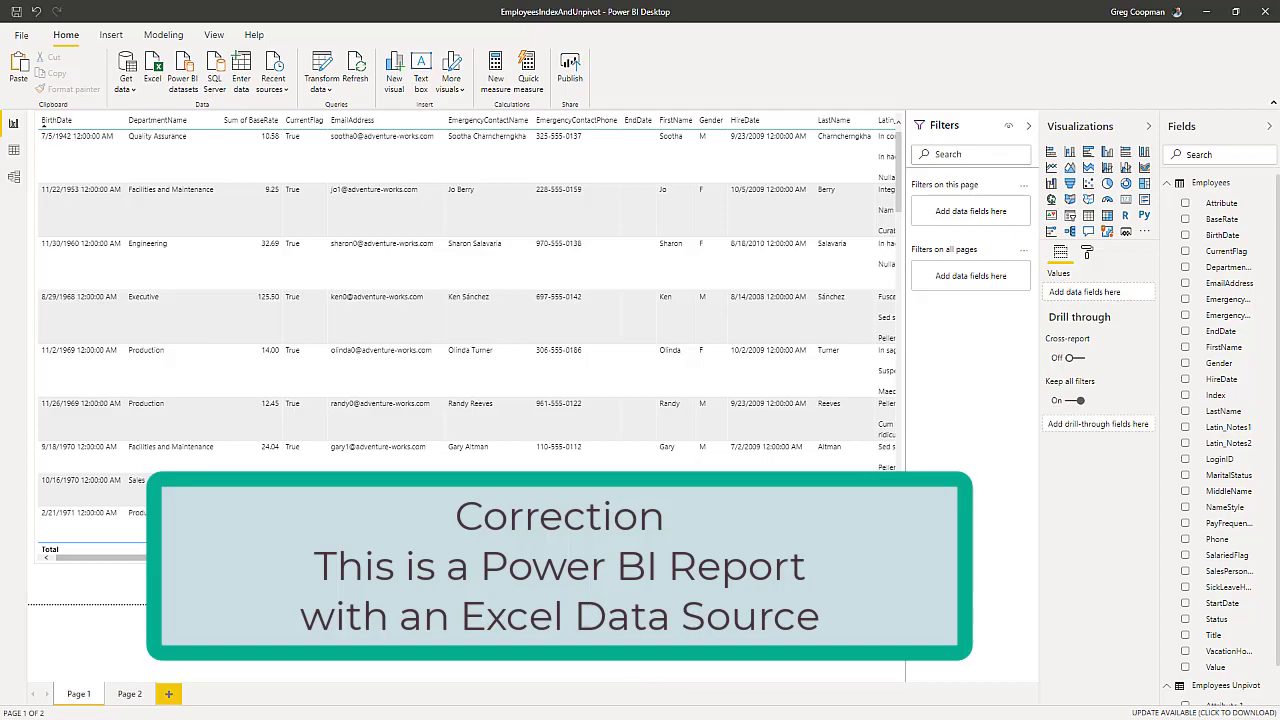
- Scroll the Page 1 employee table right and back left to review its department, contact and hire-date columns
scroll(470, 330, "right", 10)
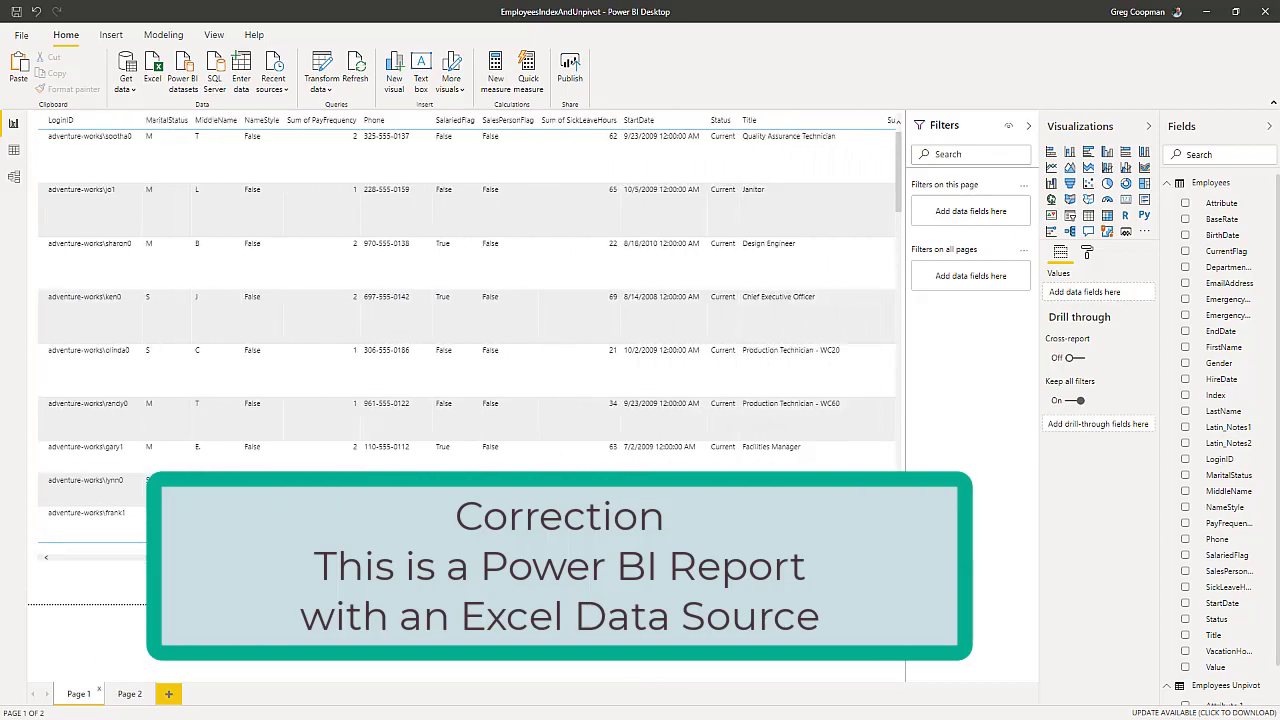
scroll(470, 330, "left", 10)
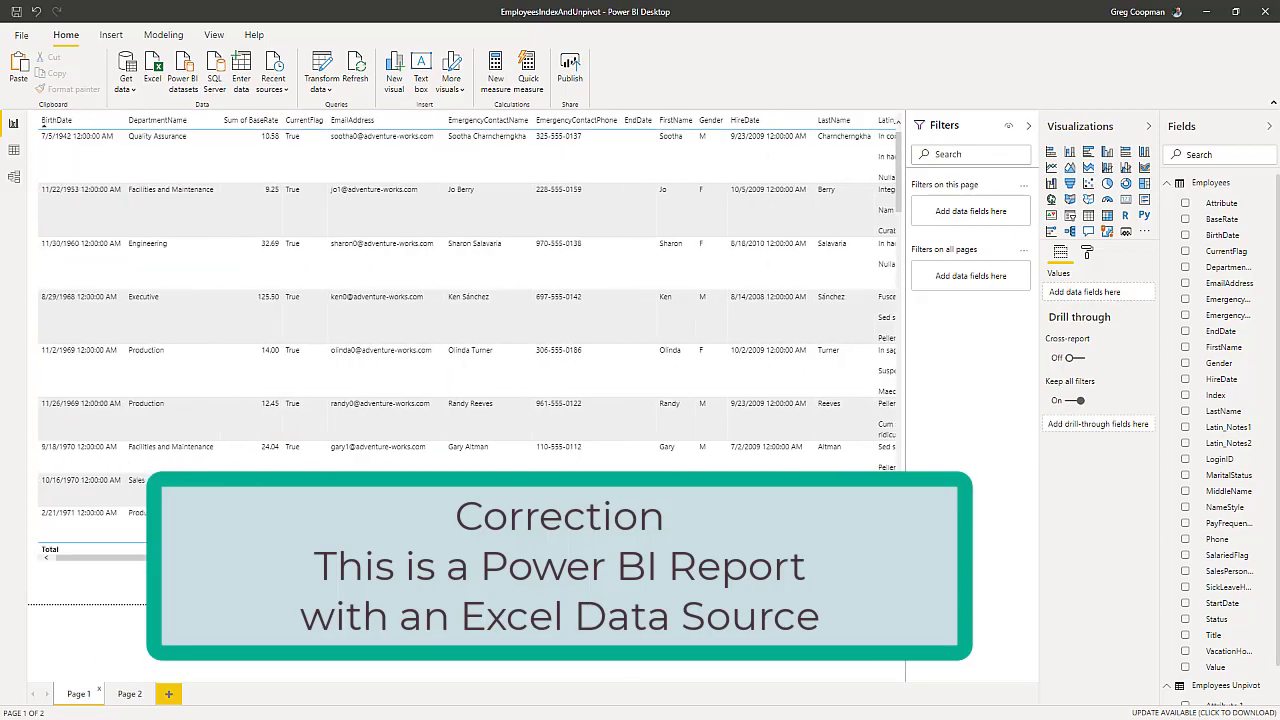
left_click_drag(154, 552, 62, 571)
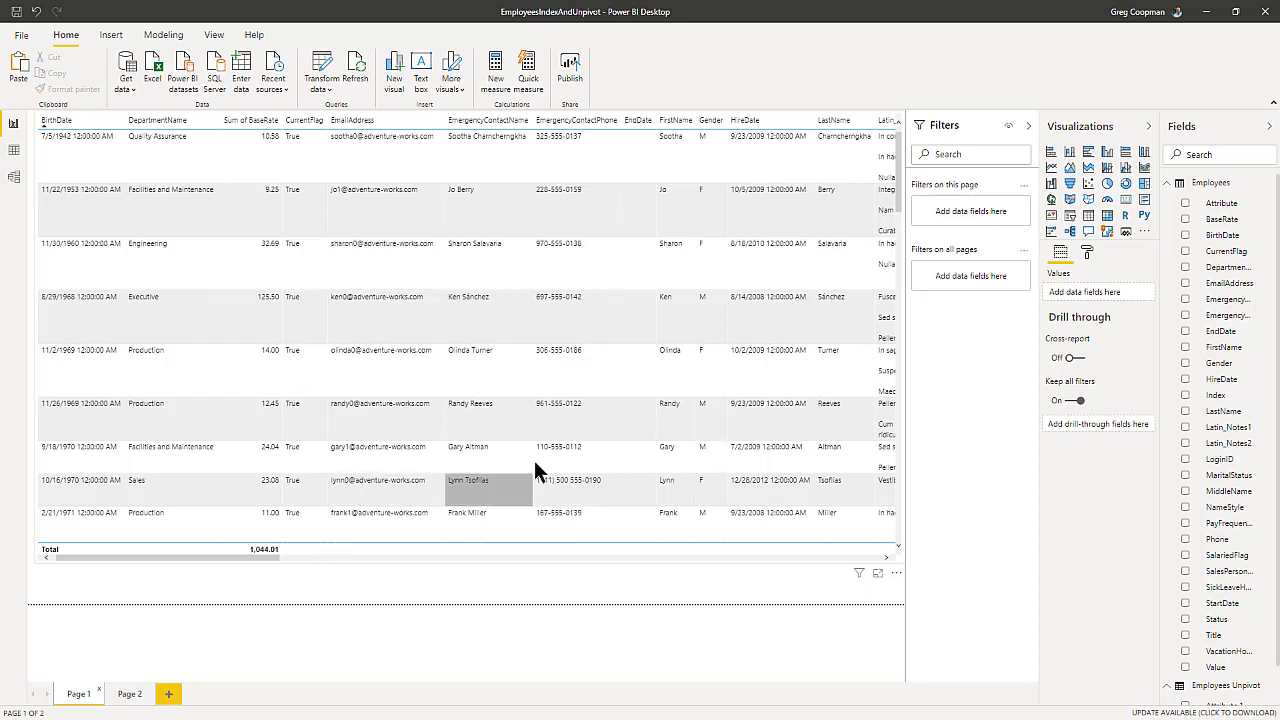
- On Page 2, filter the record tables to employee index 14, then index 9, and return to Page 1
left_click(132, 694)
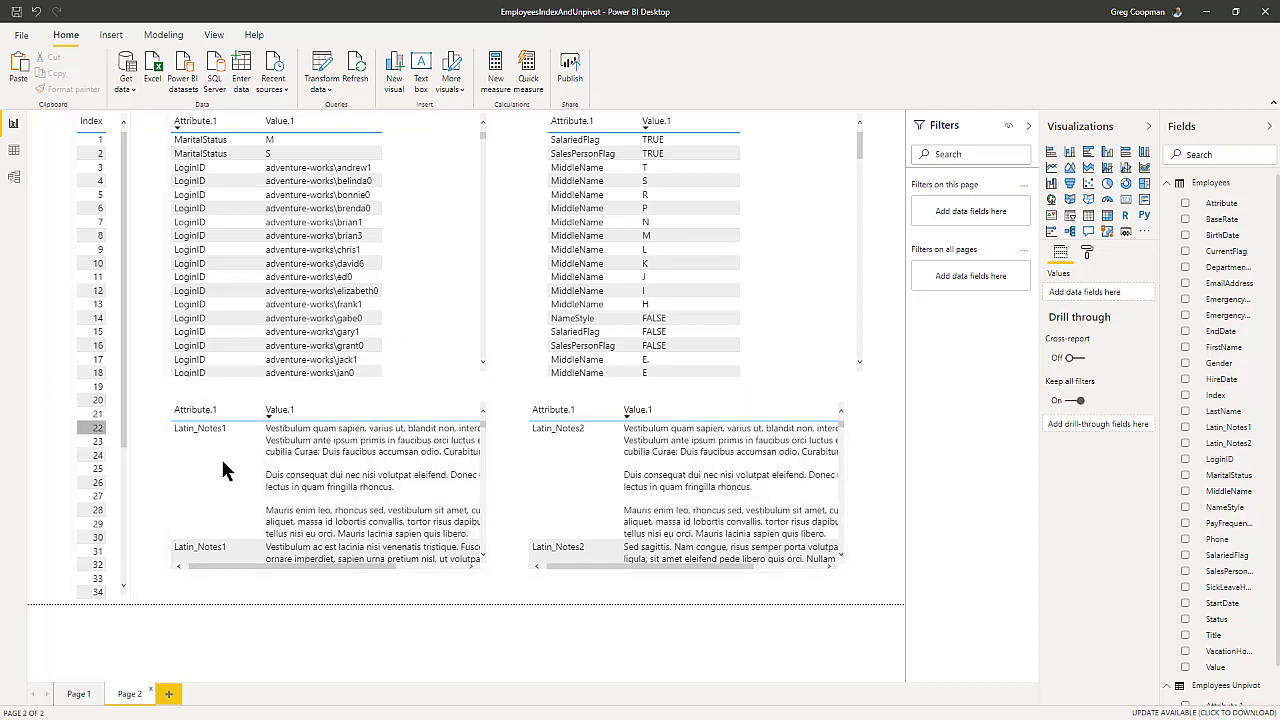
left_click(100, 318)
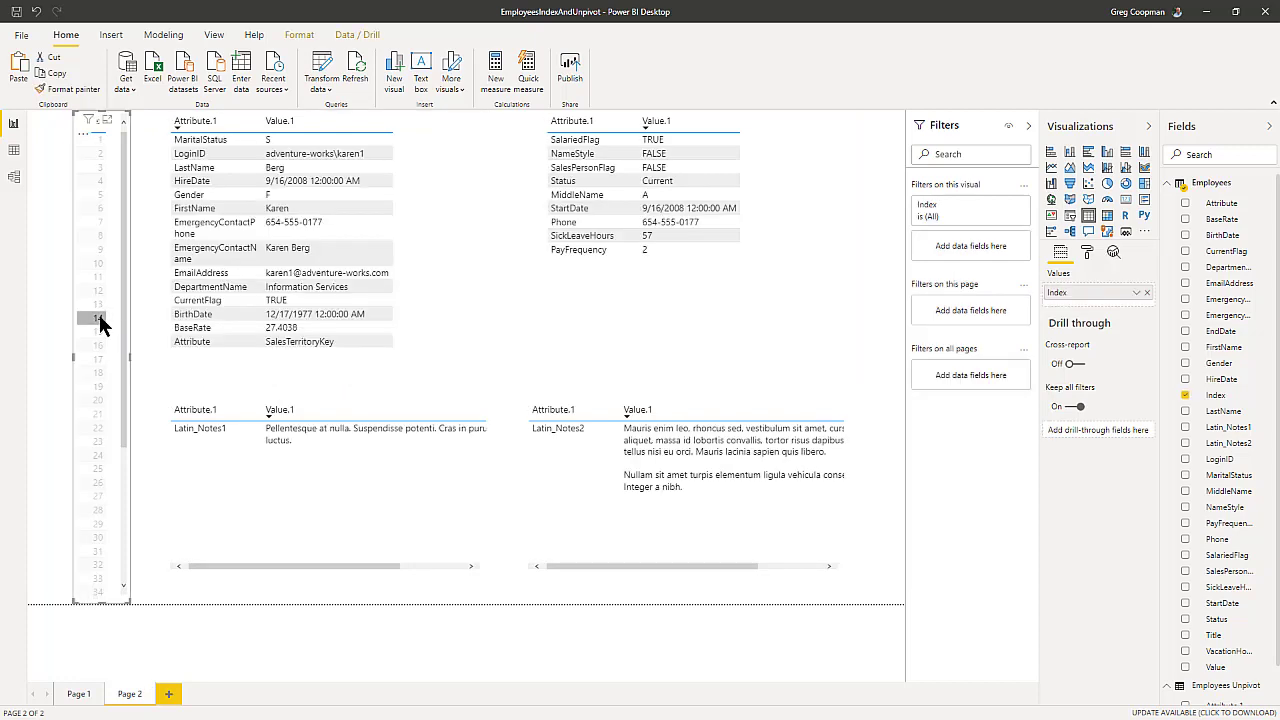
left_click(90, 249)
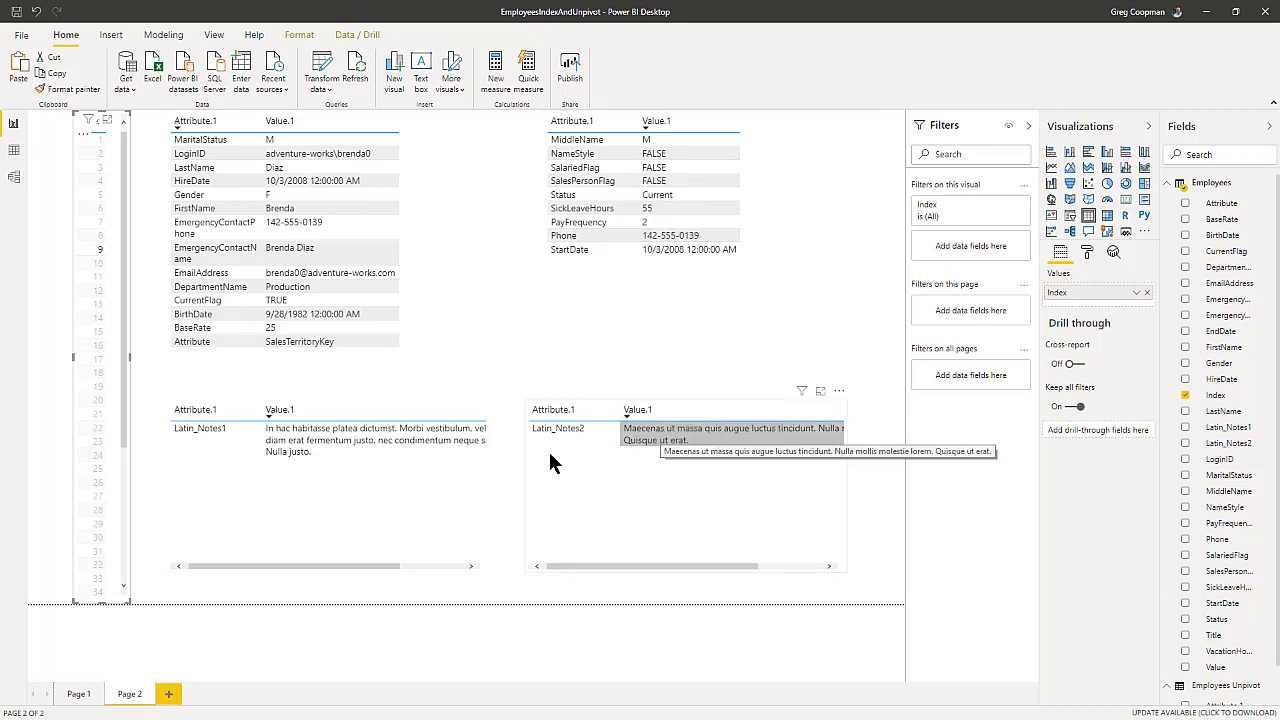
left_click(79, 694)
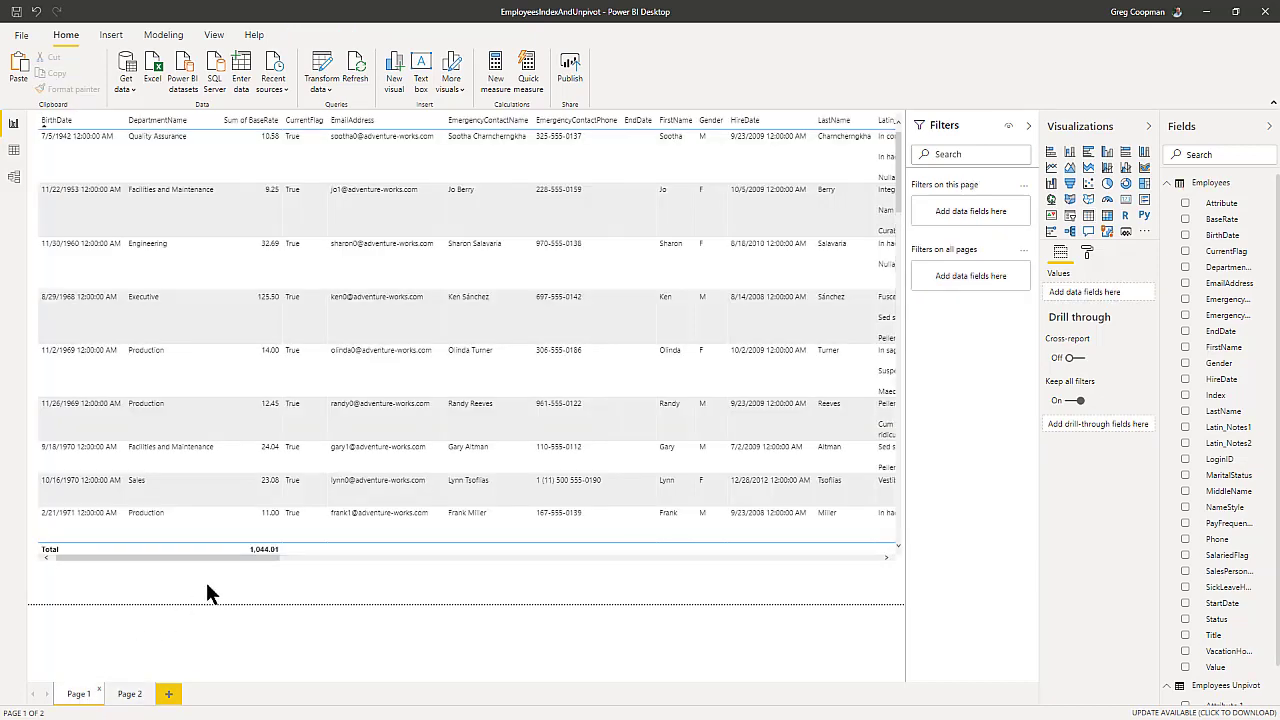
- Scroll across the Page 1 employee table, select that visual, and switch to Page 2
left_click_drag(210, 557, 607, 562)
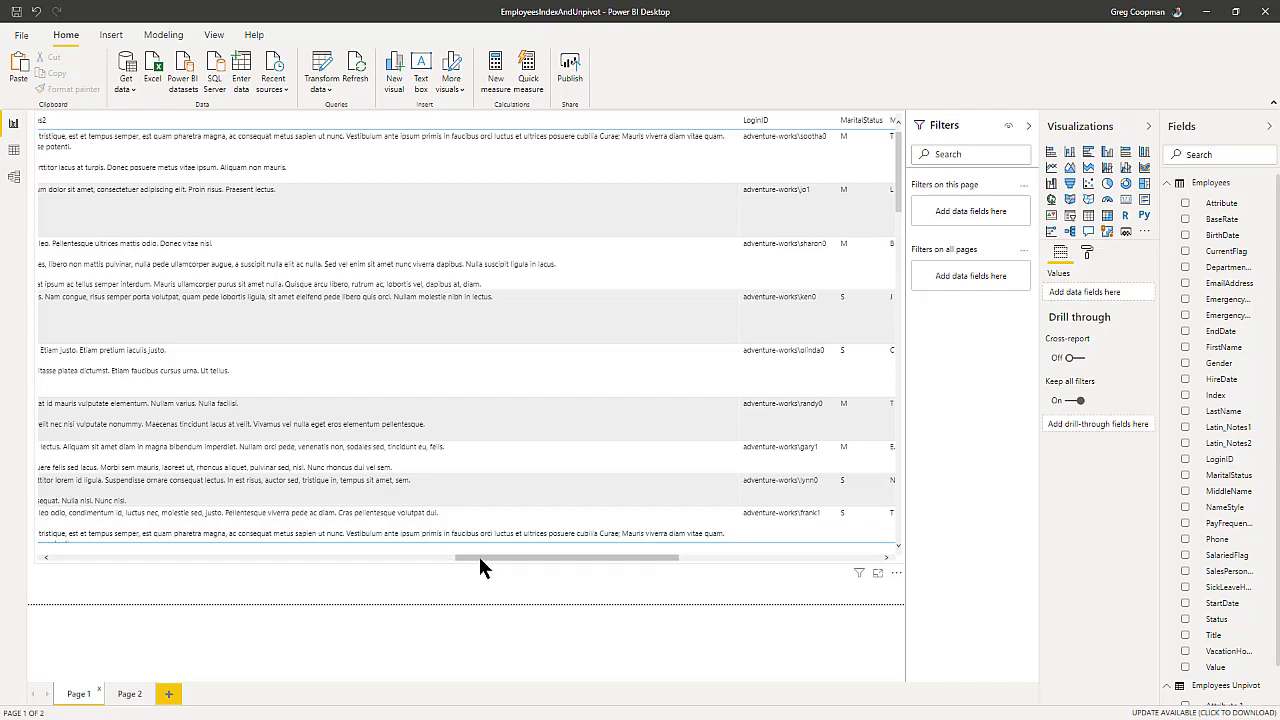
left_click_drag(428, 567, 86, 553)
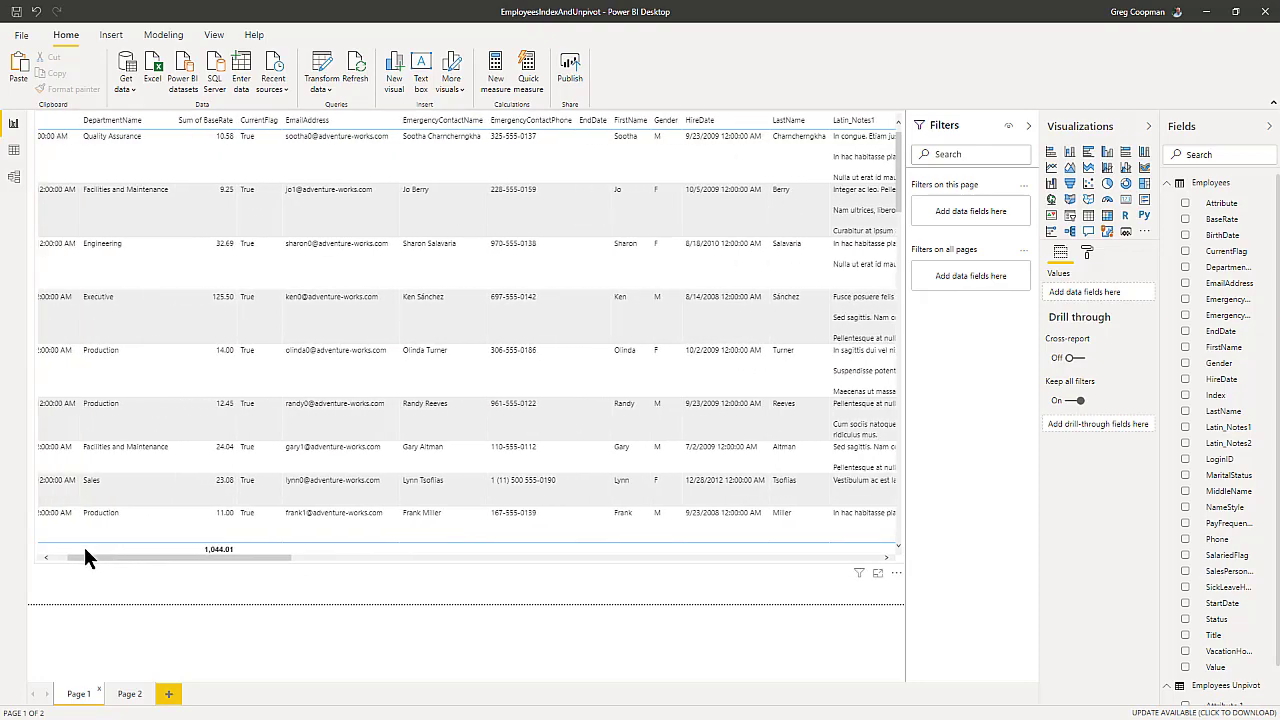
left_click(143, 550)
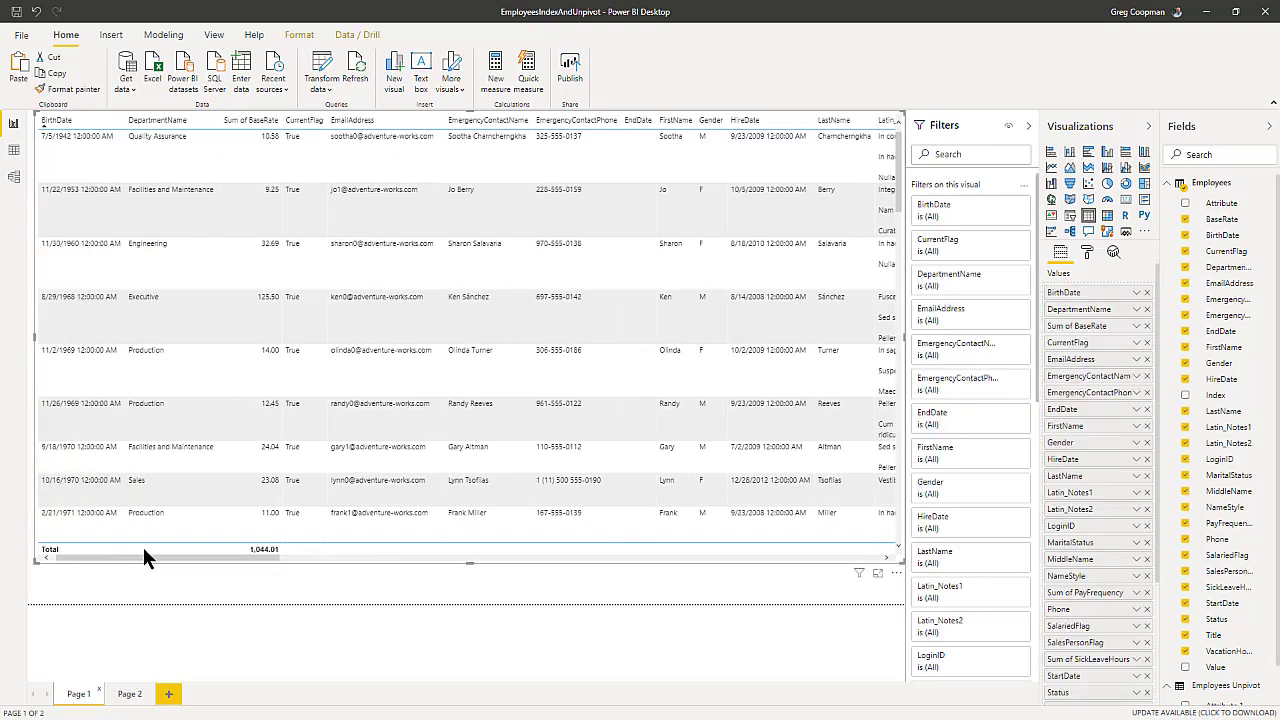
left_click(131, 695)
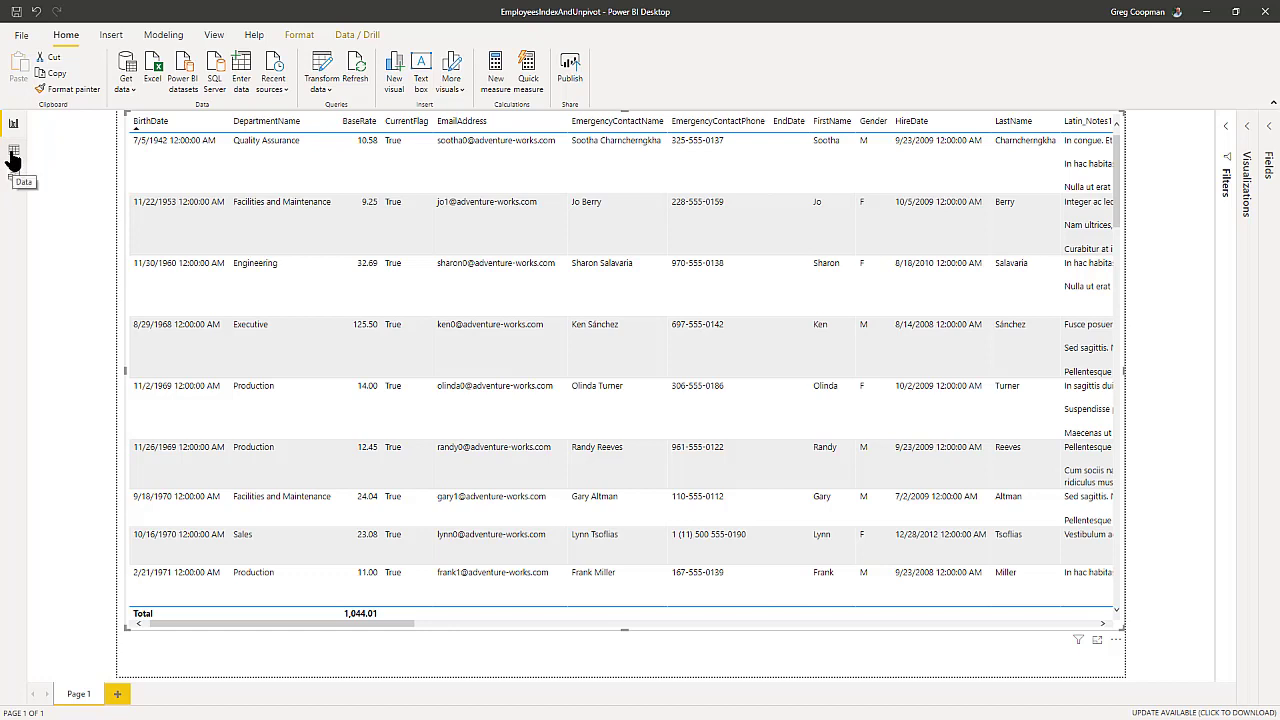
- Open the Employees query in Power Query Editor through Transform data and scroll across its 29 columns
left_click(328, 92)
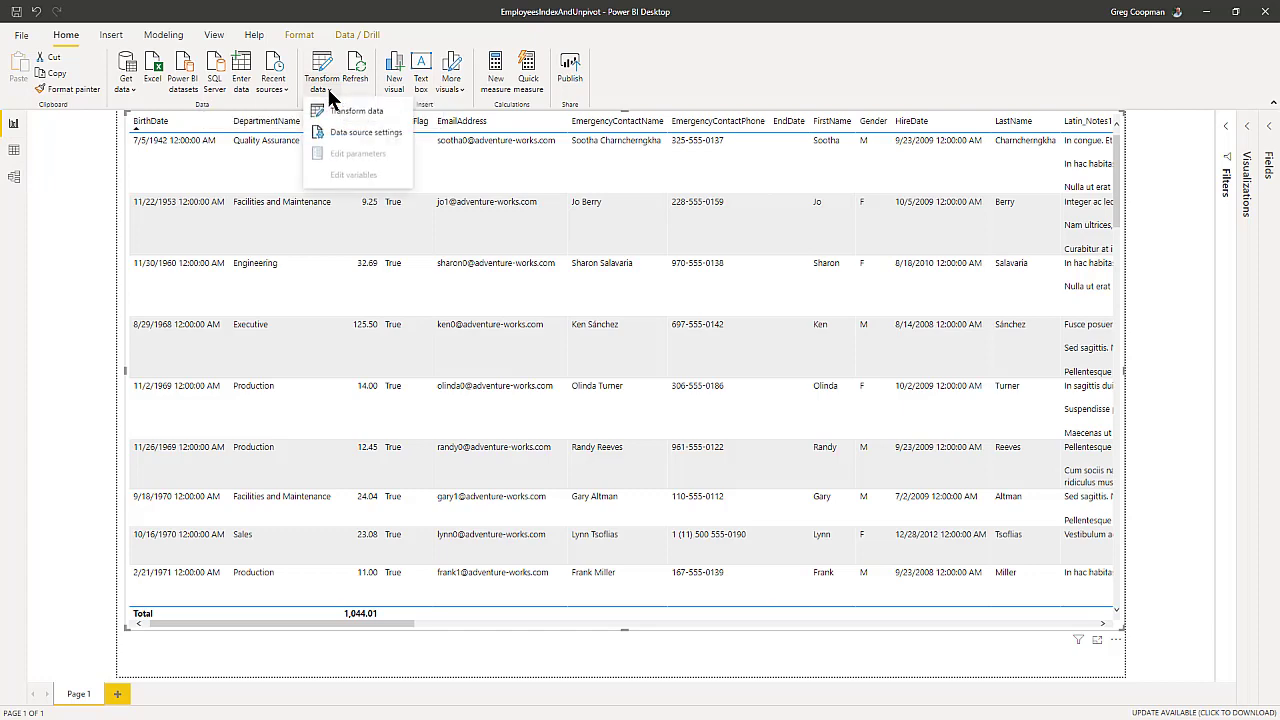
left_click(336, 110)
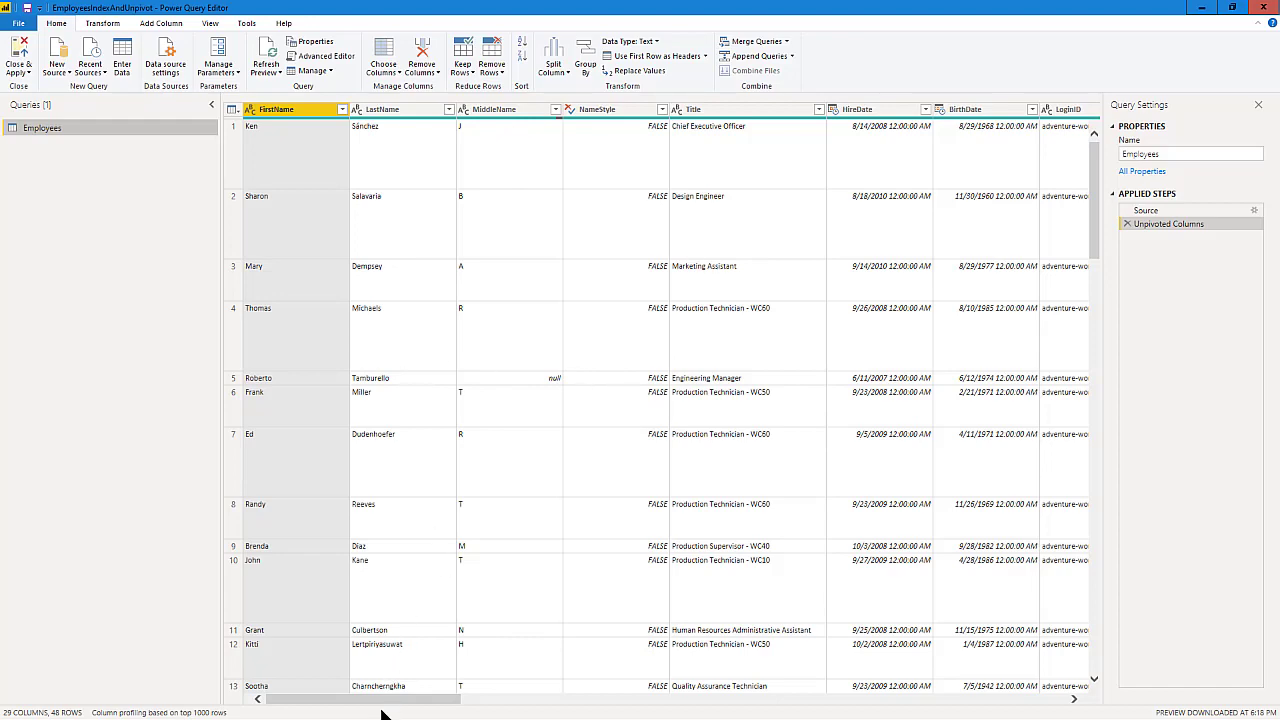
left_click_drag(373, 702, 287, 706)
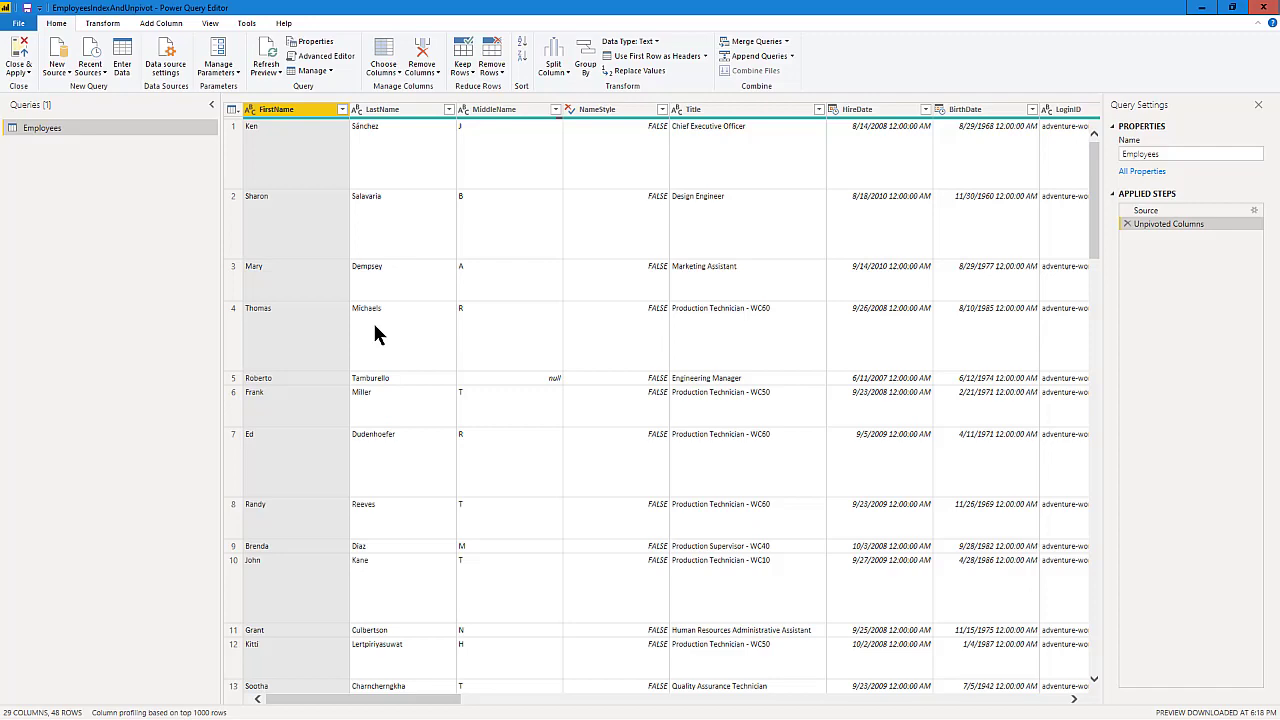
- Collapse and restore the Queries pane a few times, then bring up the Add Column ribbon
left_click(211, 104)
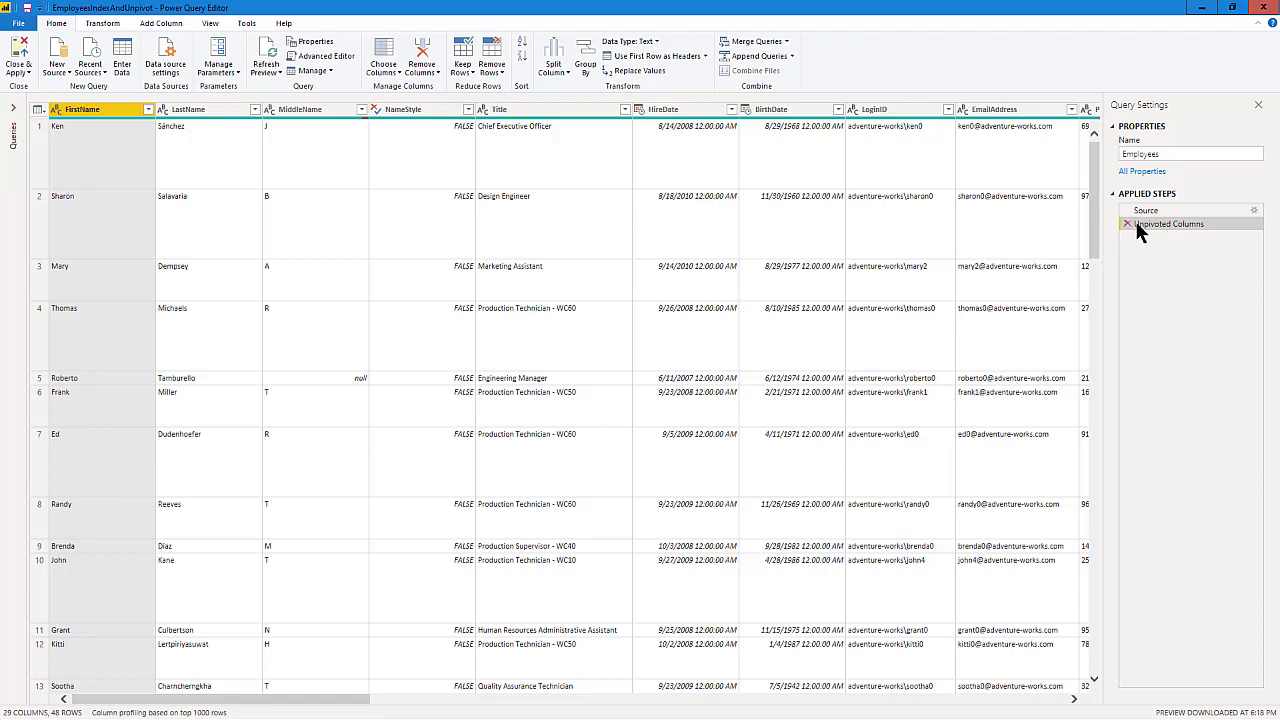
left_click(14, 110)
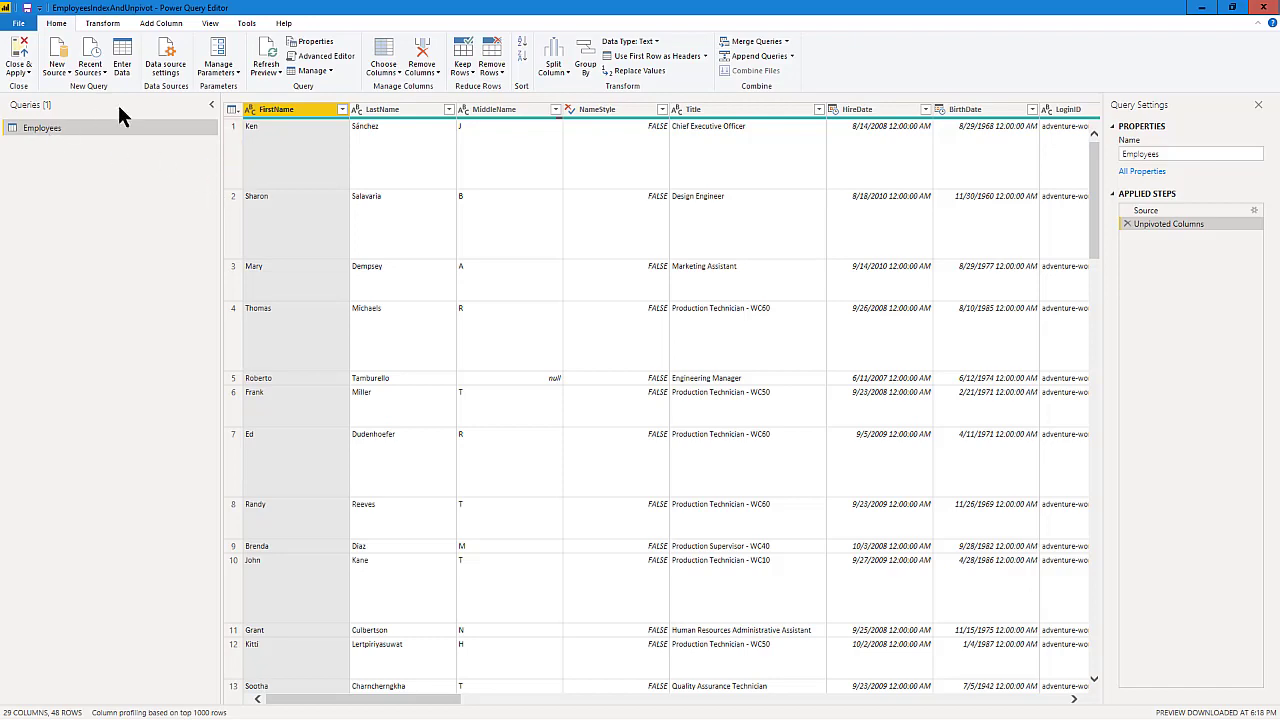
left_click(213, 107)
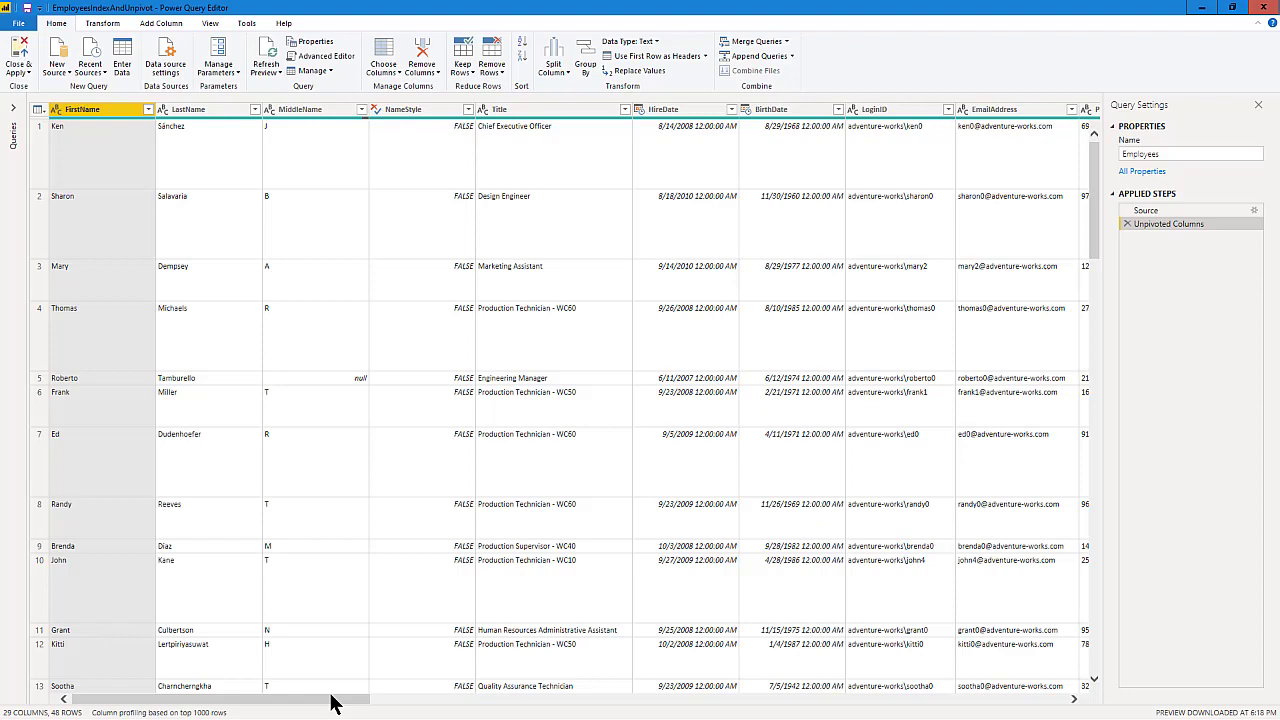
left_click(13, 105)
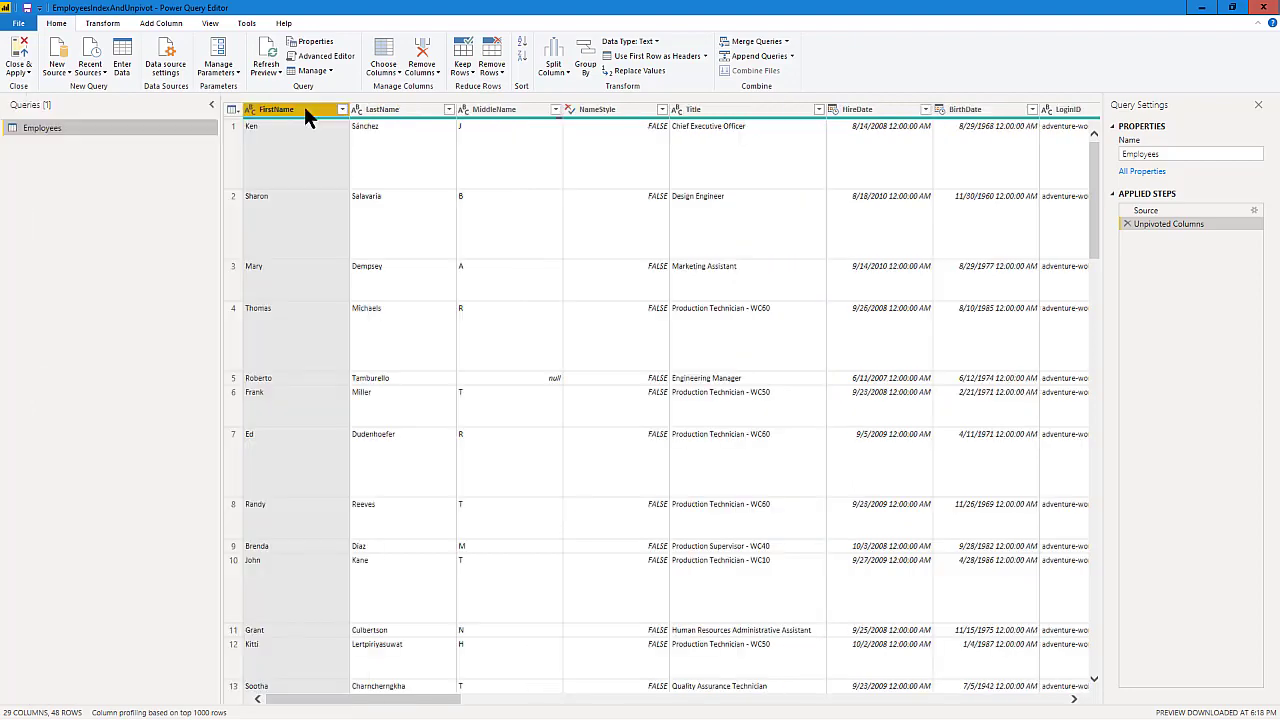
left_click(161, 23)
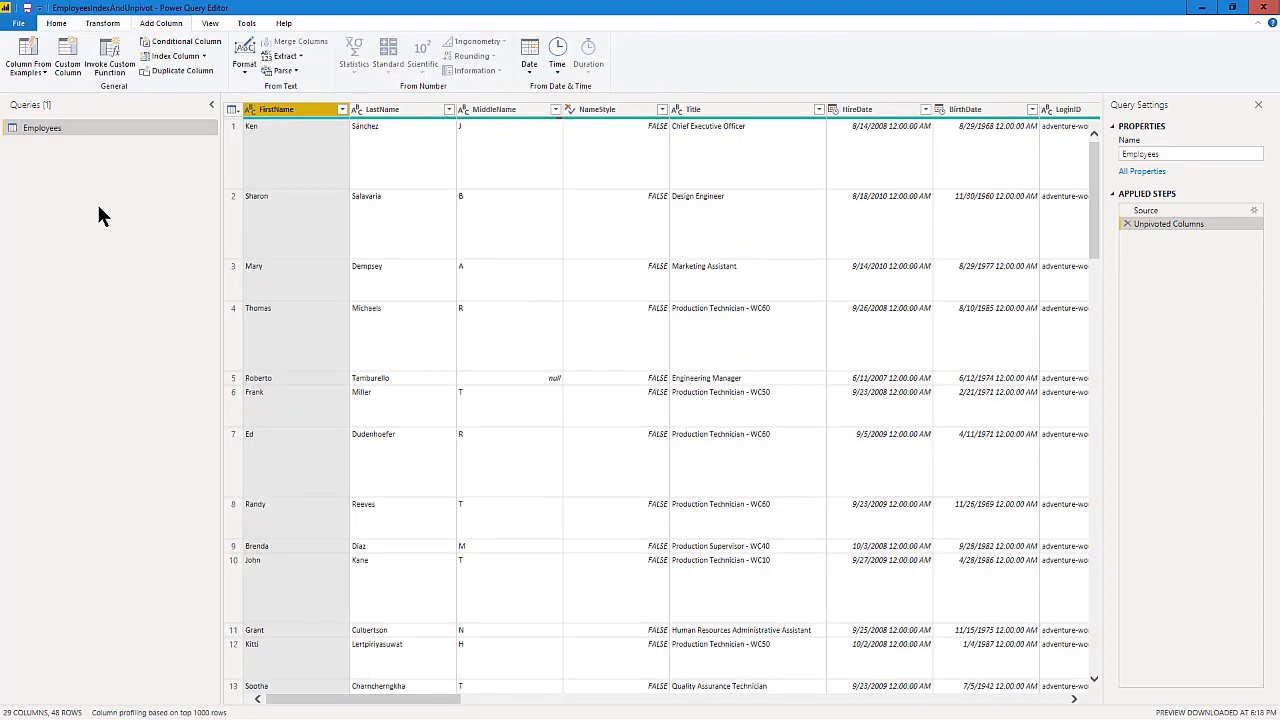
- Add an Index column numbered from 1 and move it to the first column of Employees
left_click(203, 57)
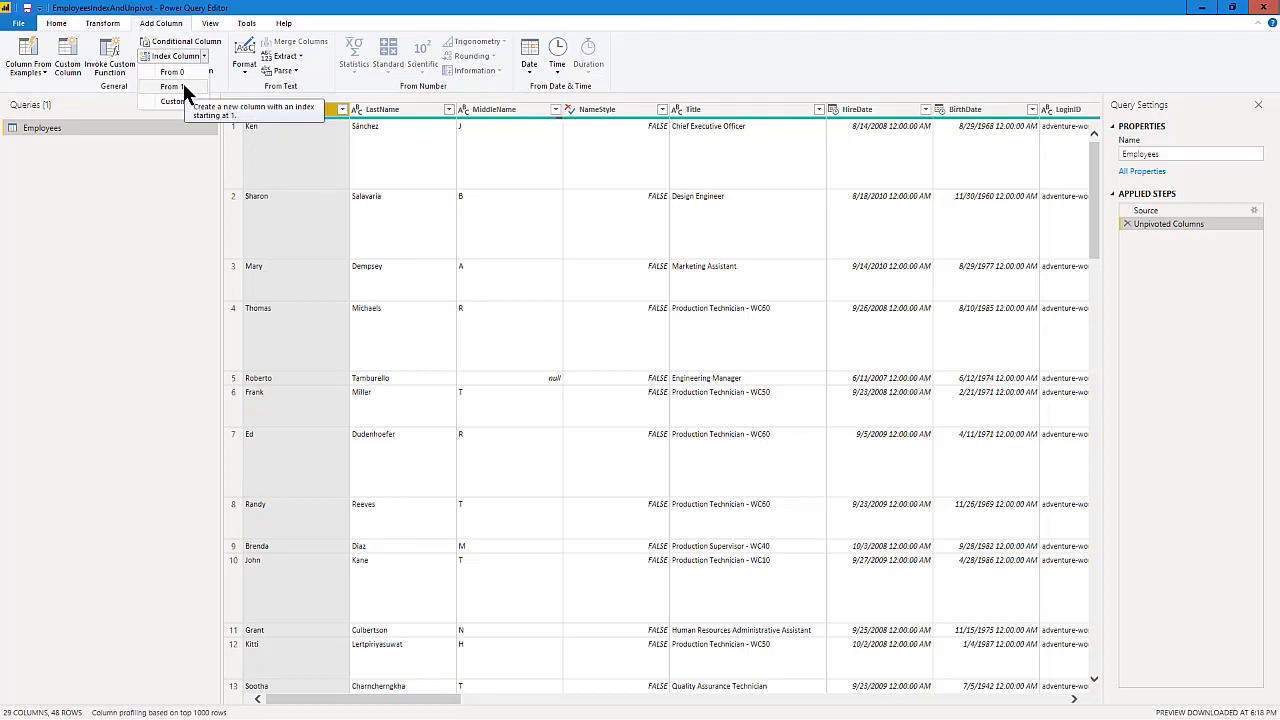
left_click(182, 86)
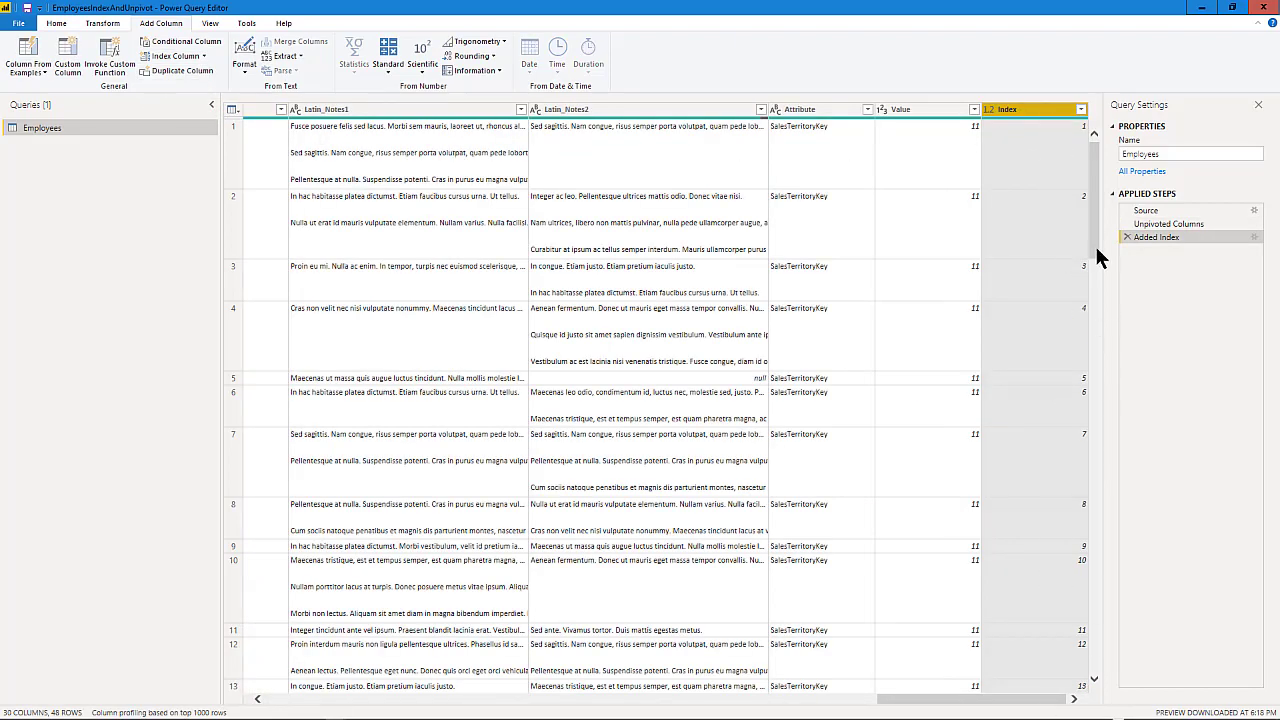
left_click_drag(1096, 248, 1105, 690)
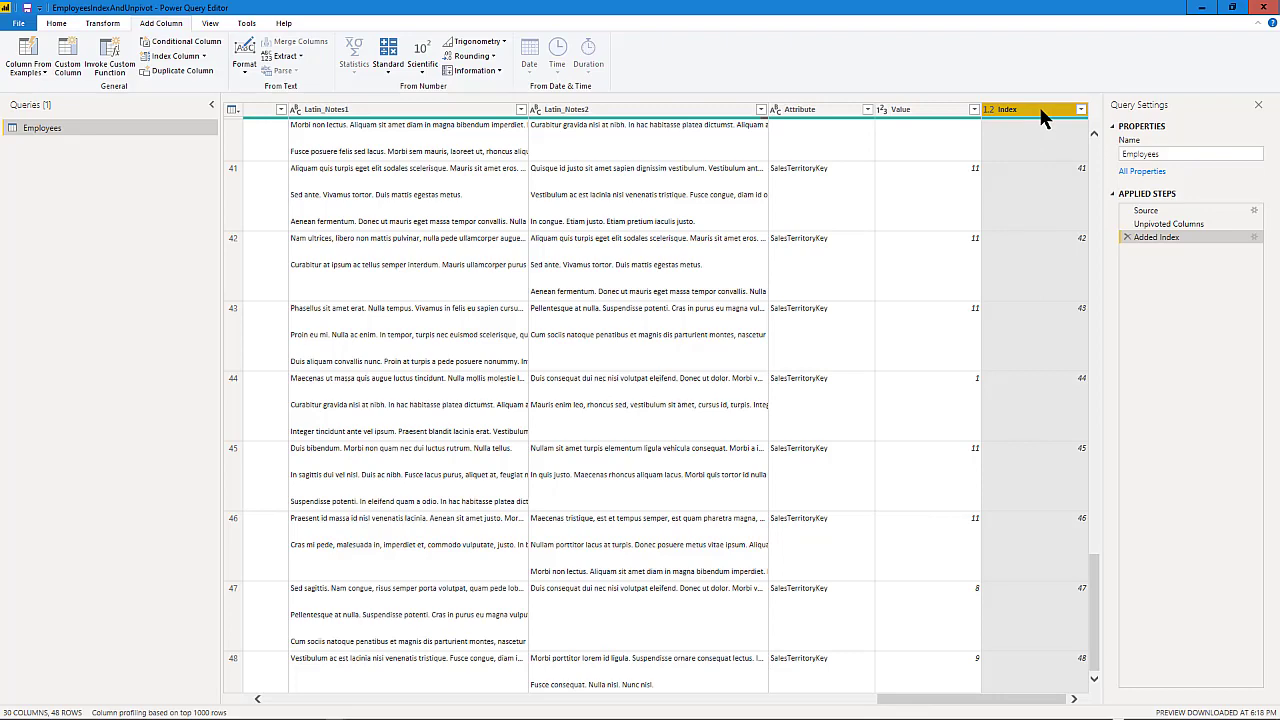
left_click_drag(1040, 118, 253, 114)
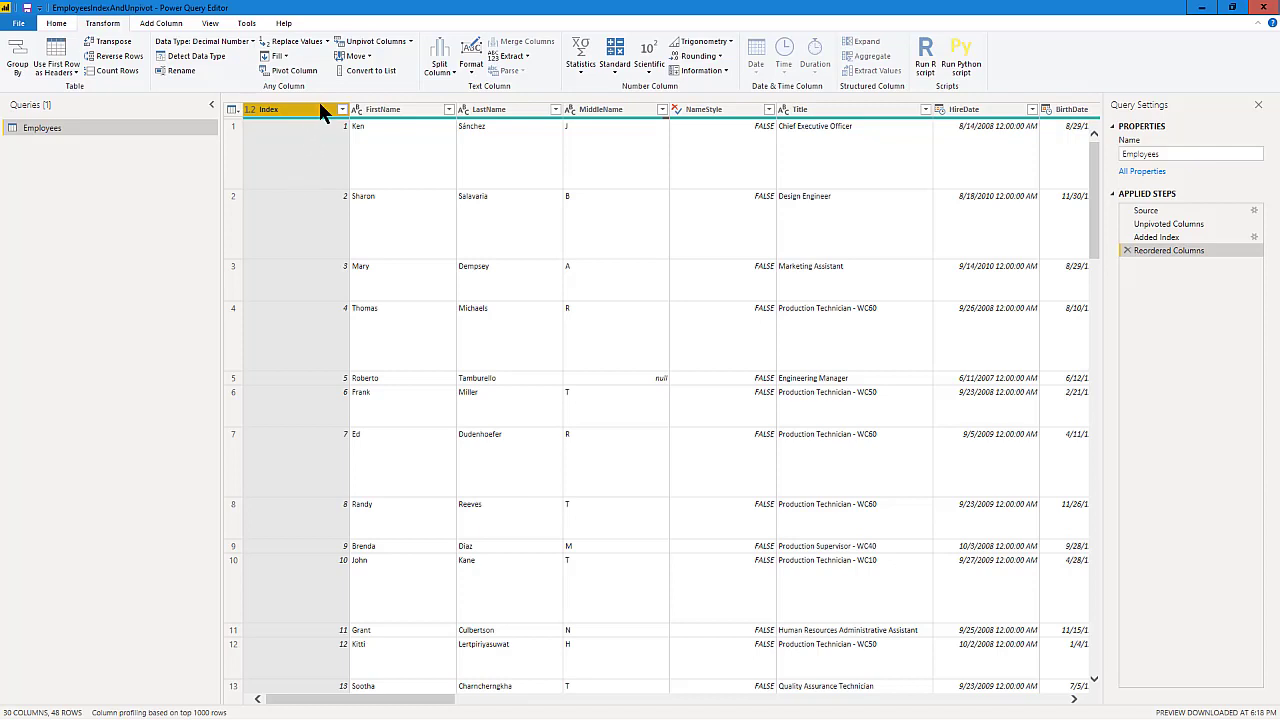
- Duplicate the Employees query from the Queries pane, creating Employees (2)
right_click(50, 128)
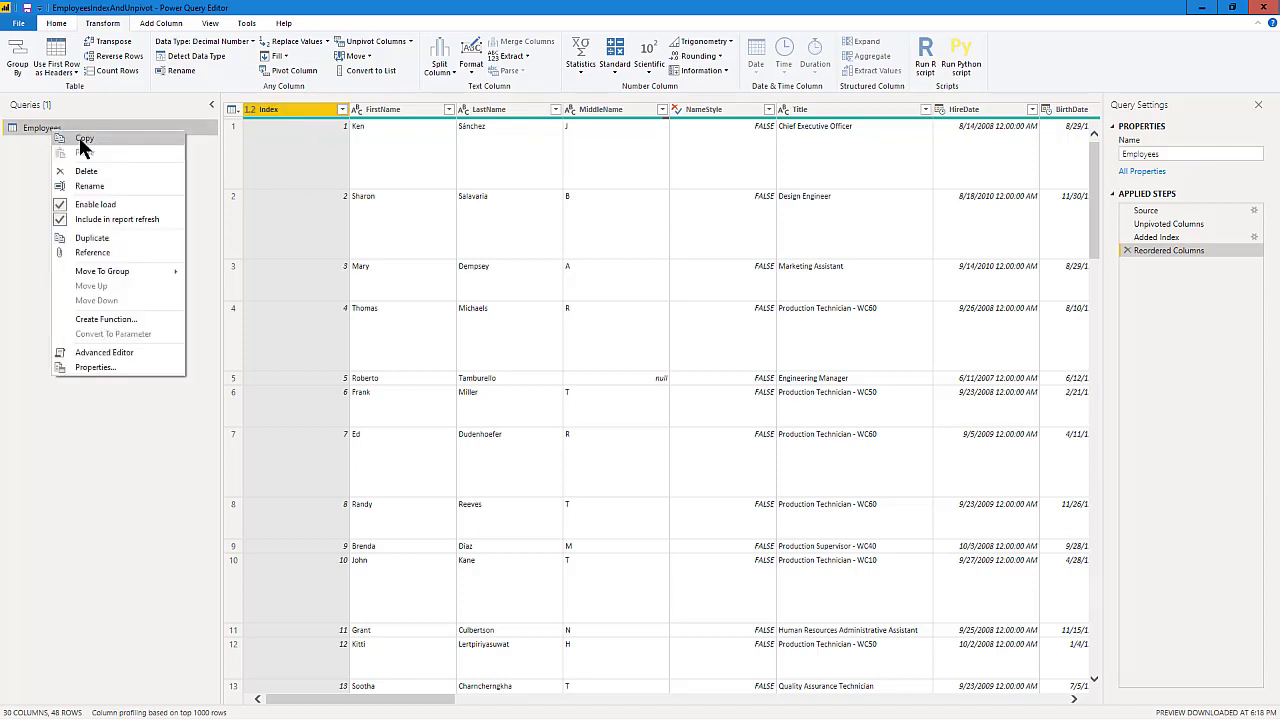
left_click(85, 240)
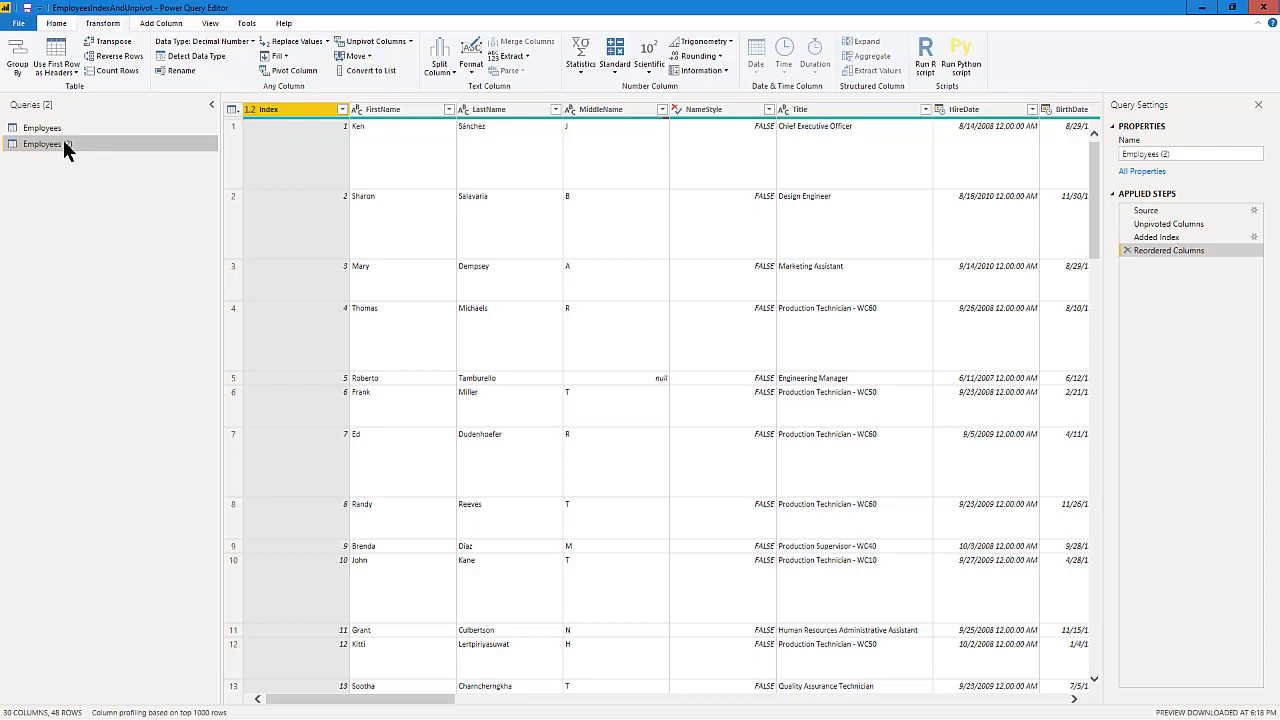
- Replace the '(2)' suffix with 'Unpivot' so the duplicate is named Employees Unpivot
right_click(64, 143)
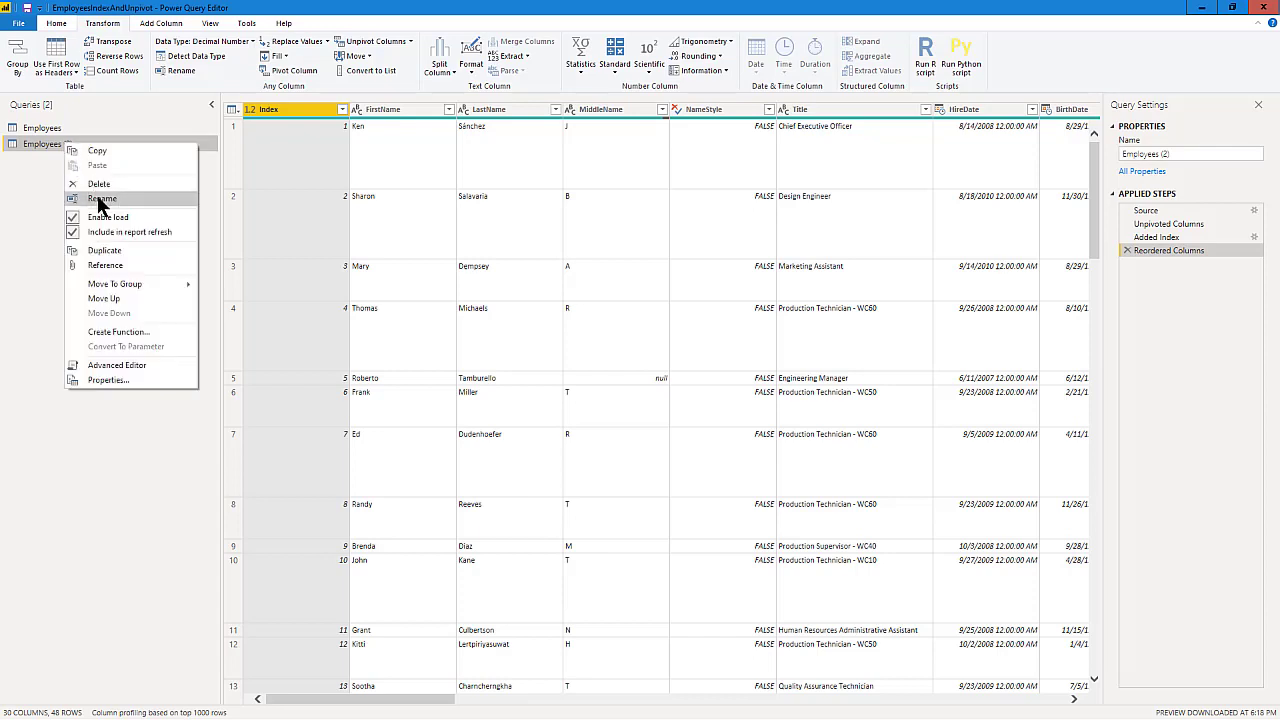
left_click(101, 199)
left_click(59, 145)
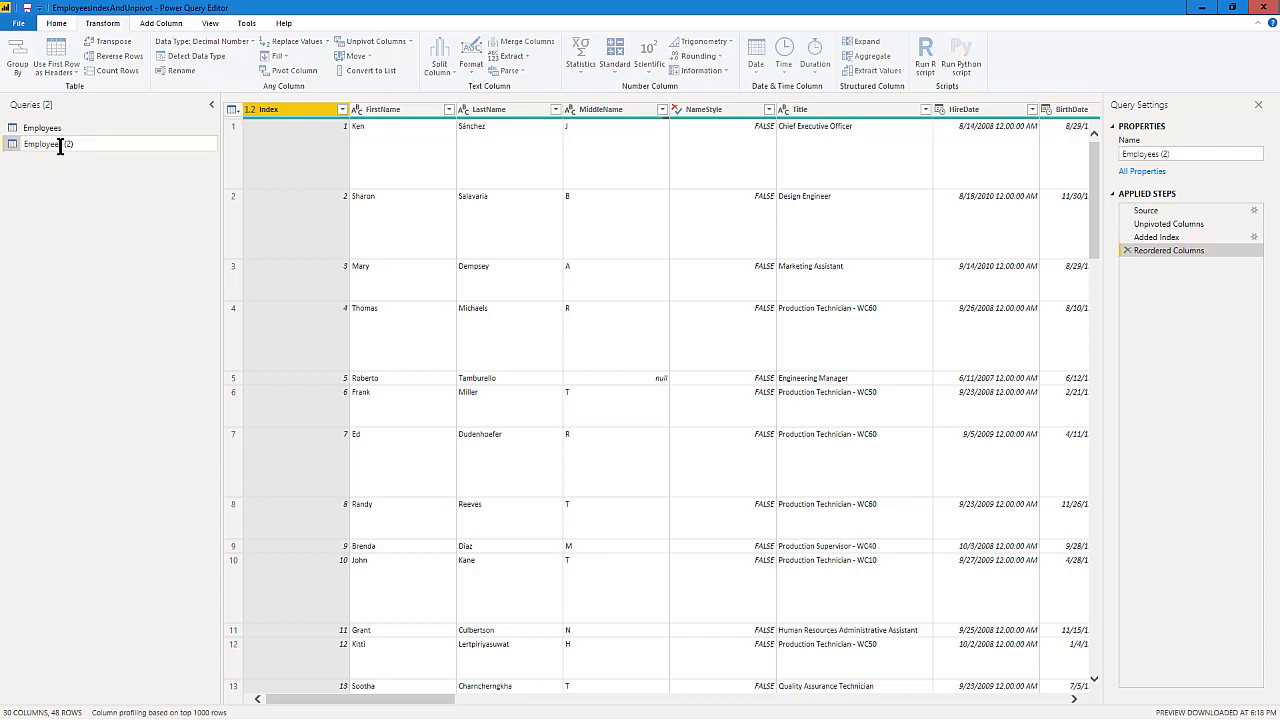
left_click_drag(64, 145, 93, 147)
type("Unpivot")
left_click(96, 178)
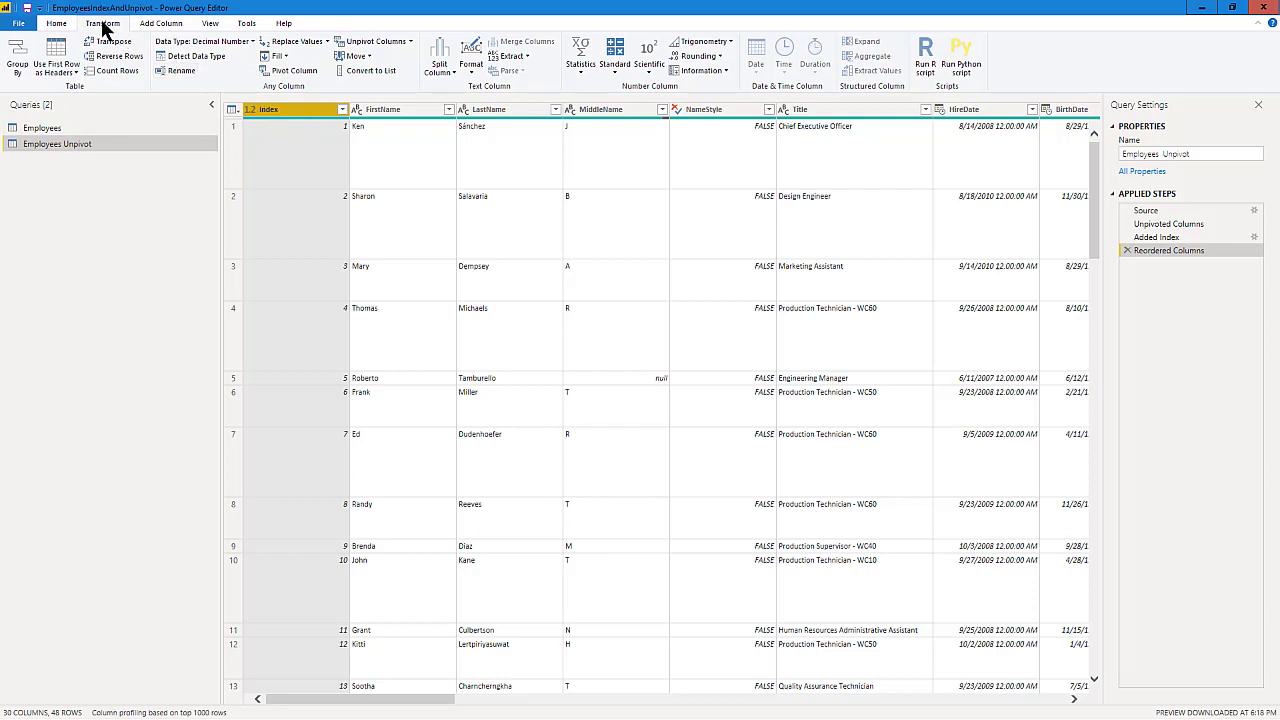
- Unpivot all columns except Index into Attribute.1 and Value.1 rows
left_click(409, 41)
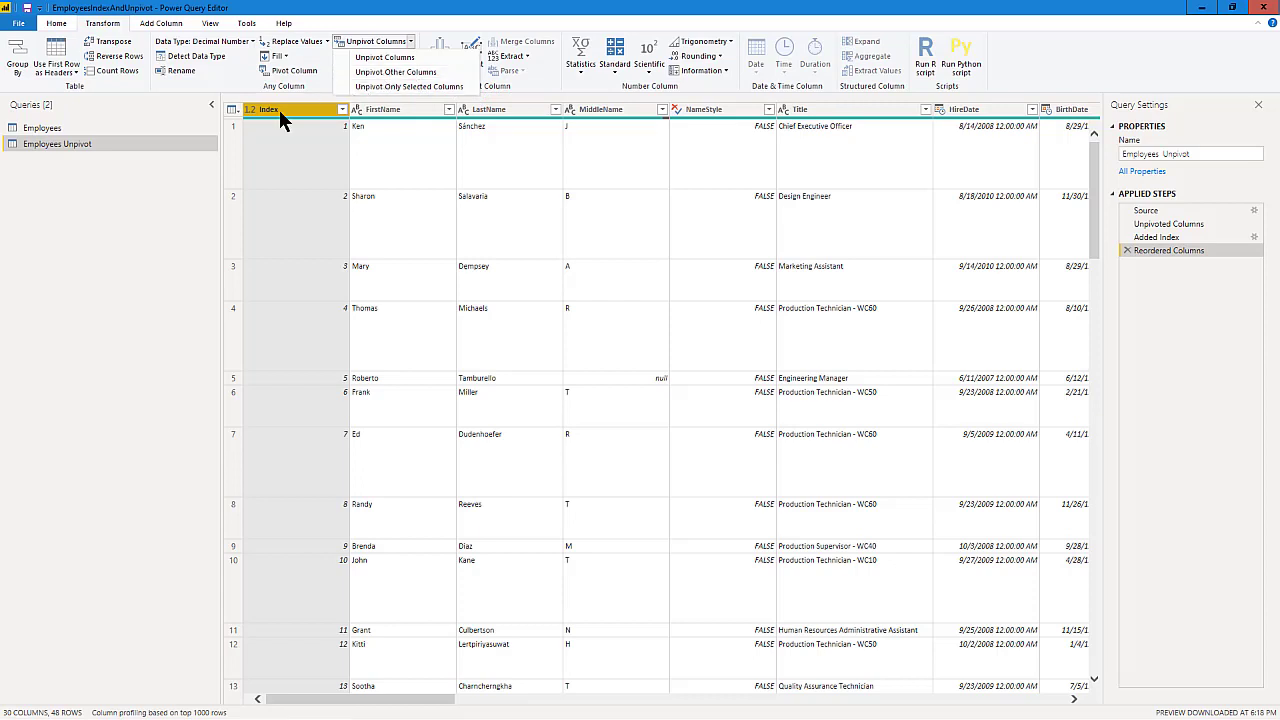
left_click(413, 70)
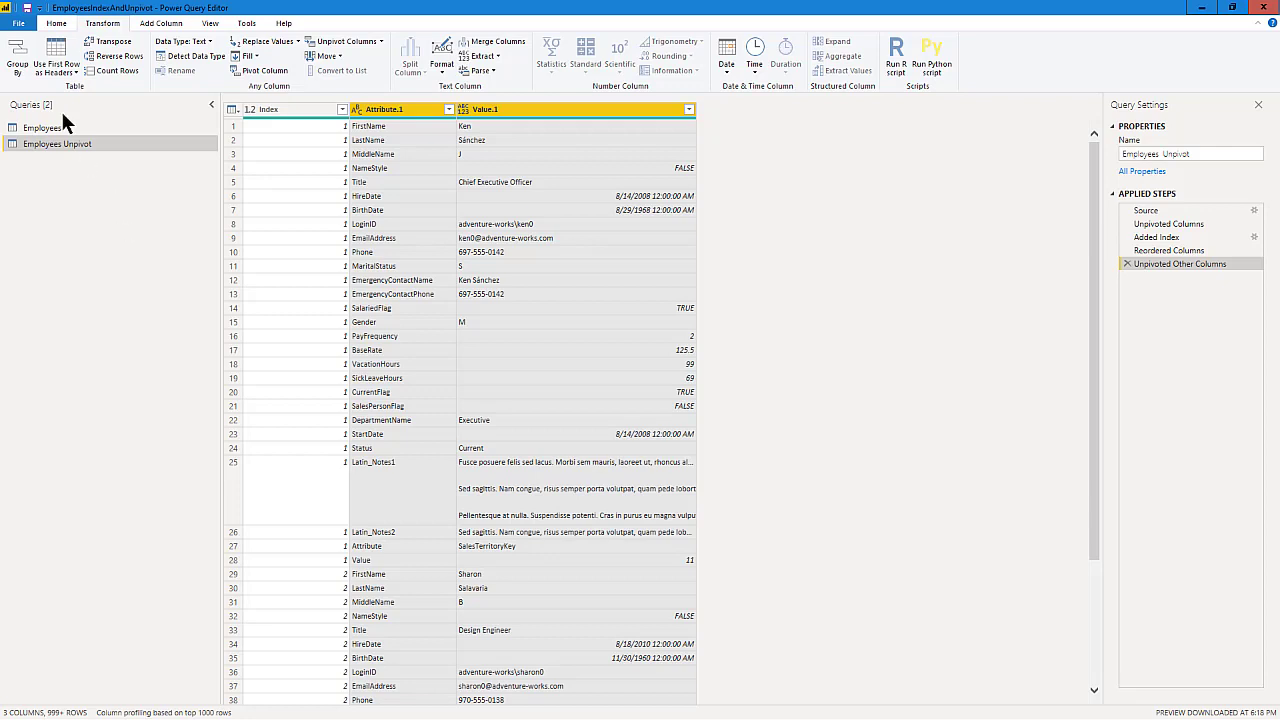
- Close & Apply the query changes to return to the report's Page 1 employee table
left_click(17, 26)
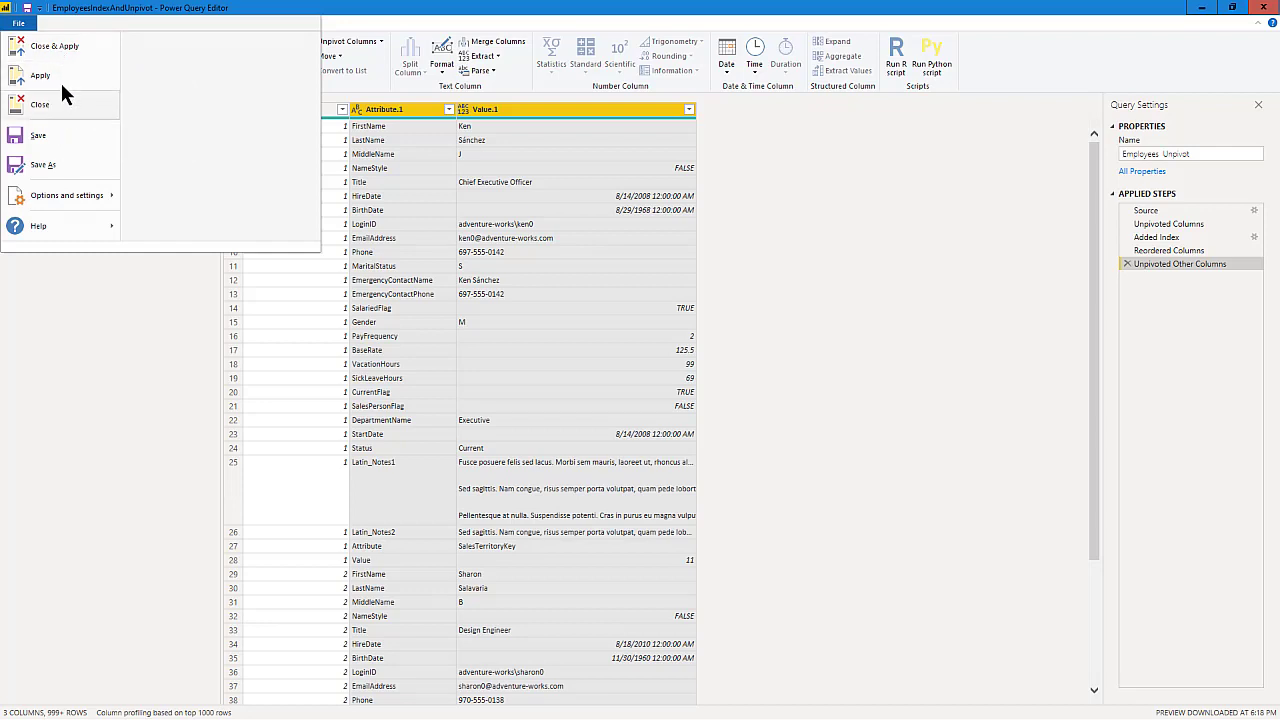
left_click(64, 43)
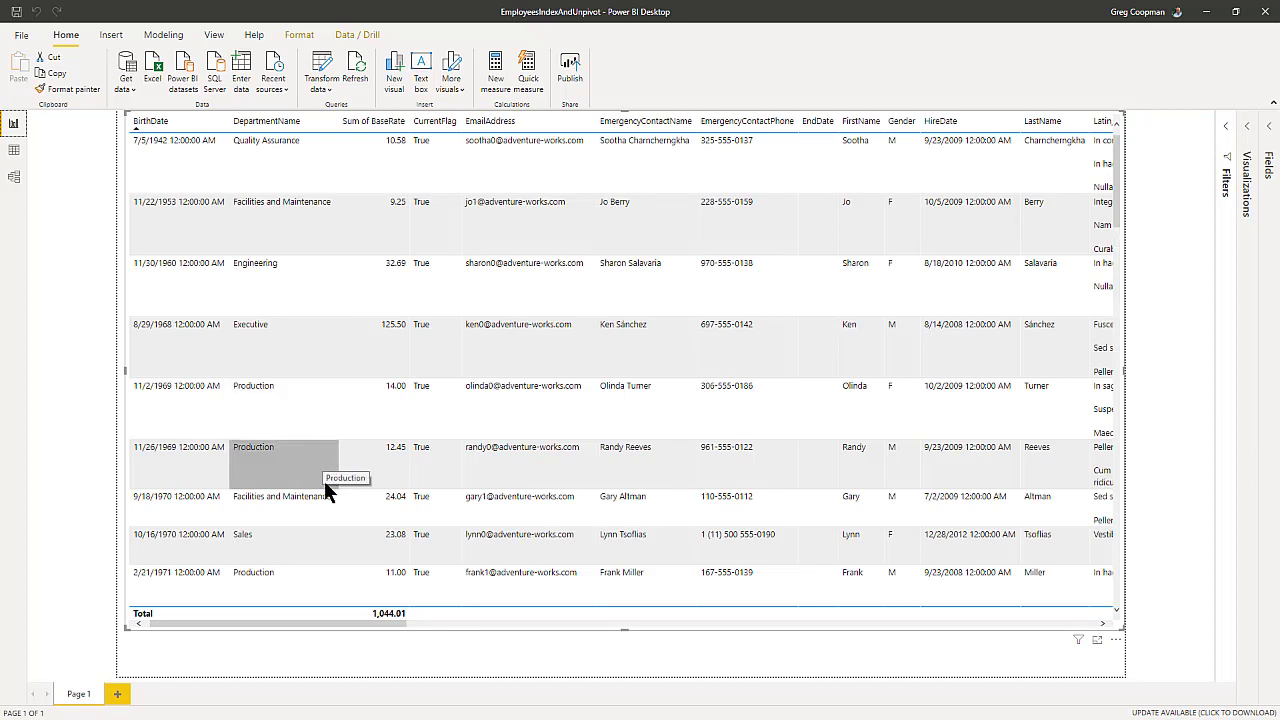
- Add a new page with a table visual of Attribute.1 and Value.1 from Employees Unpivot
left_click(118, 694)
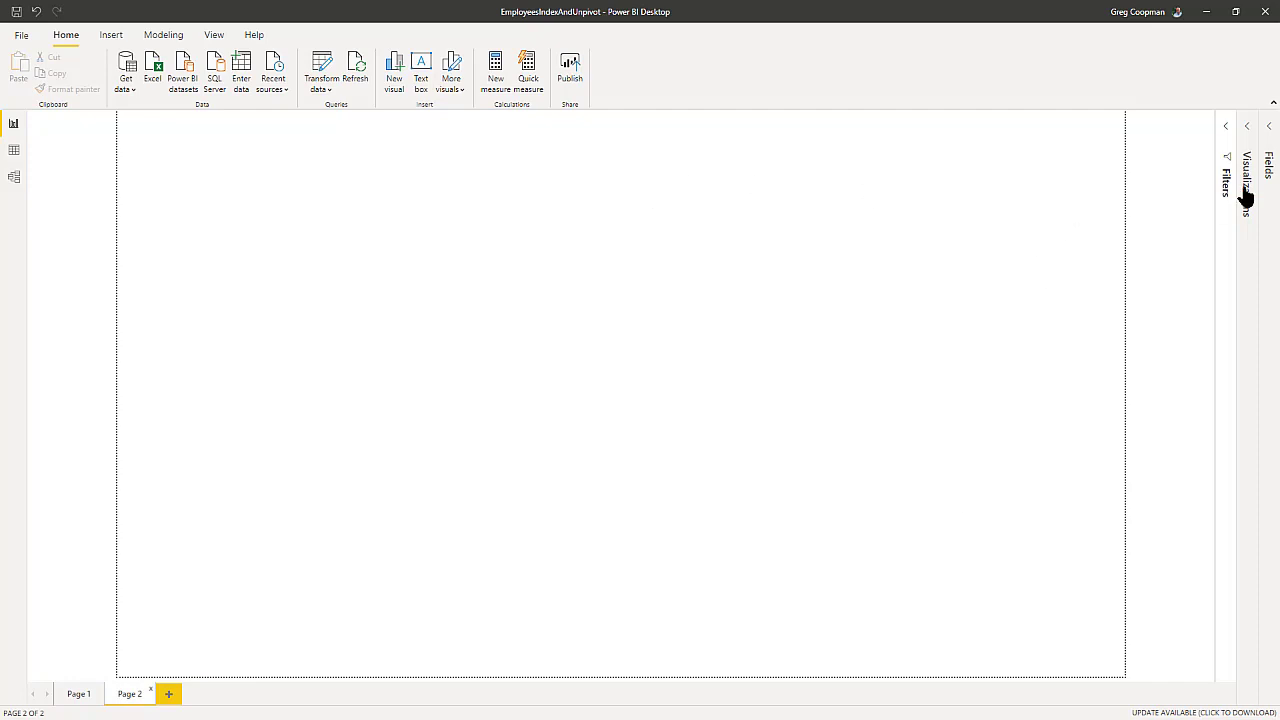
left_click(1270, 132)
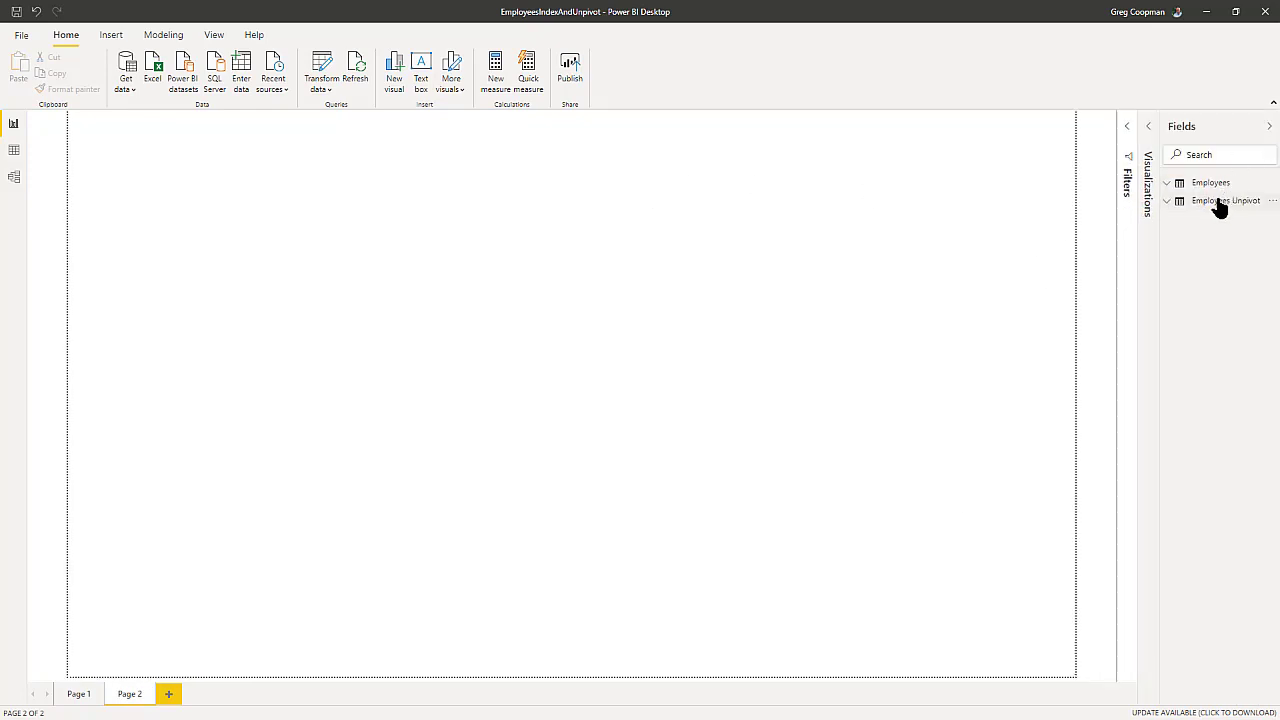
left_click(1168, 204)
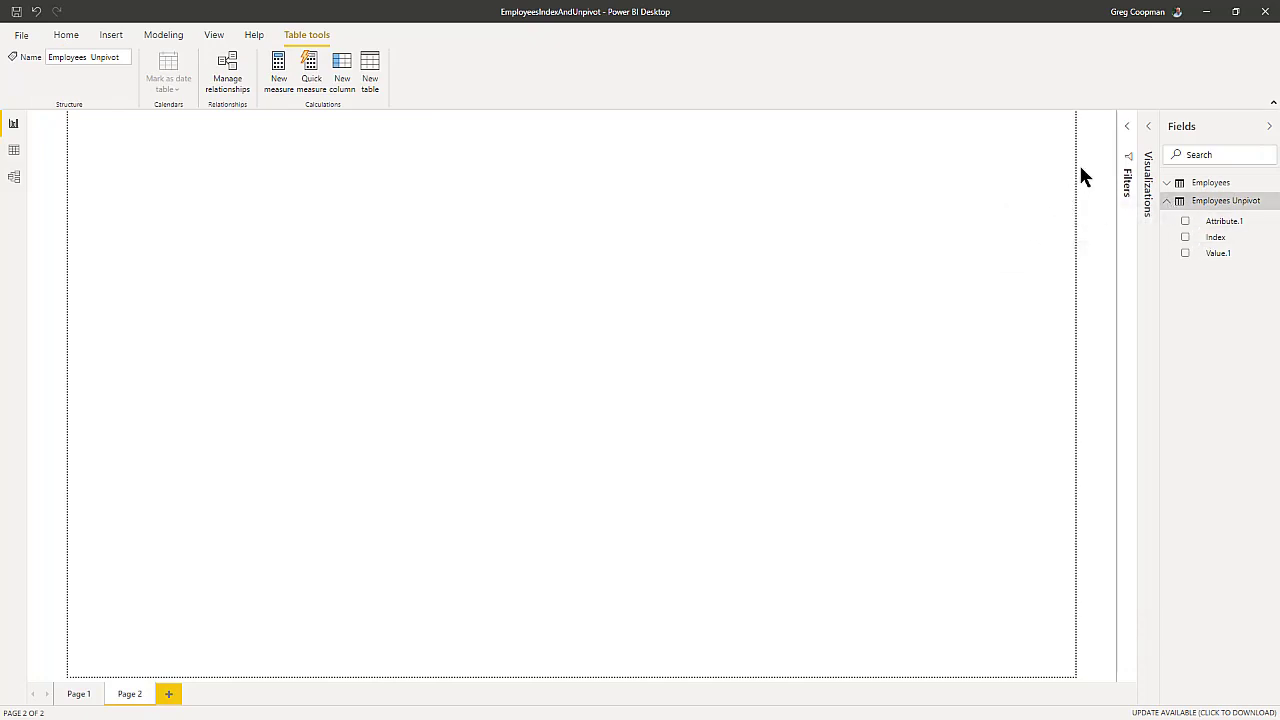
left_click(1128, 131)
left_click(1129, 131)
left_click(1150, 135)
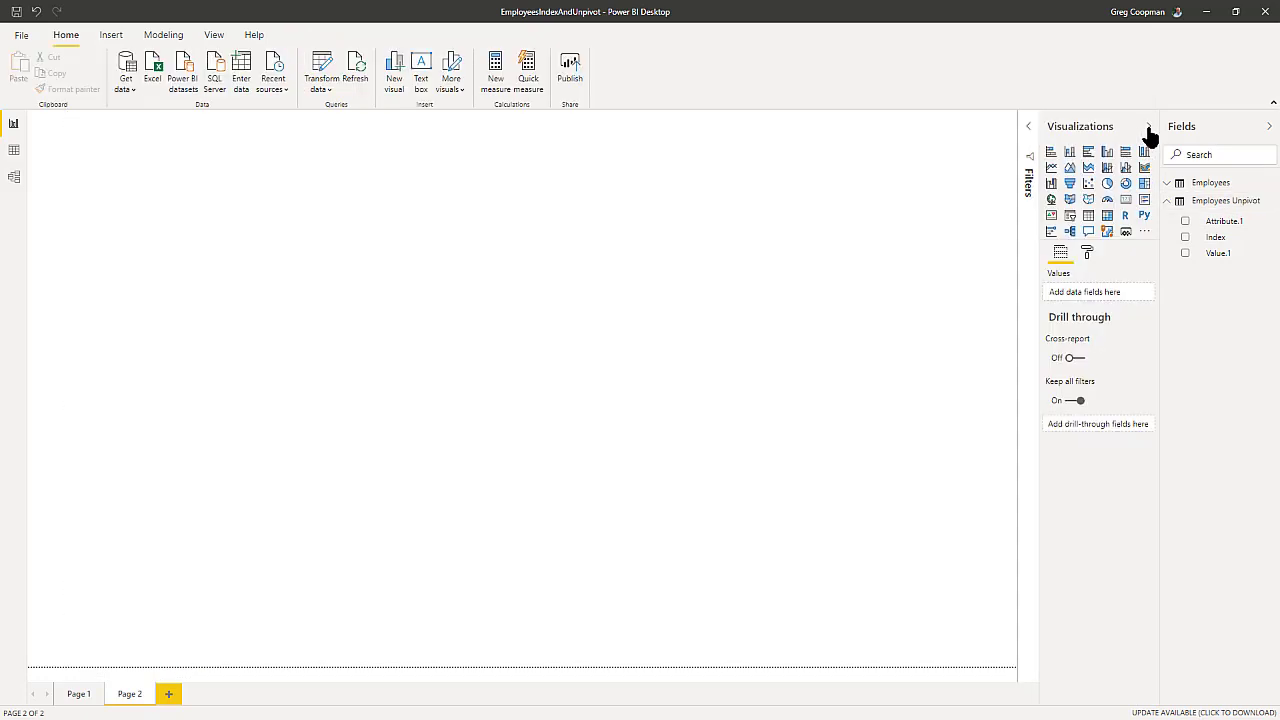
left_click(1088, 217)
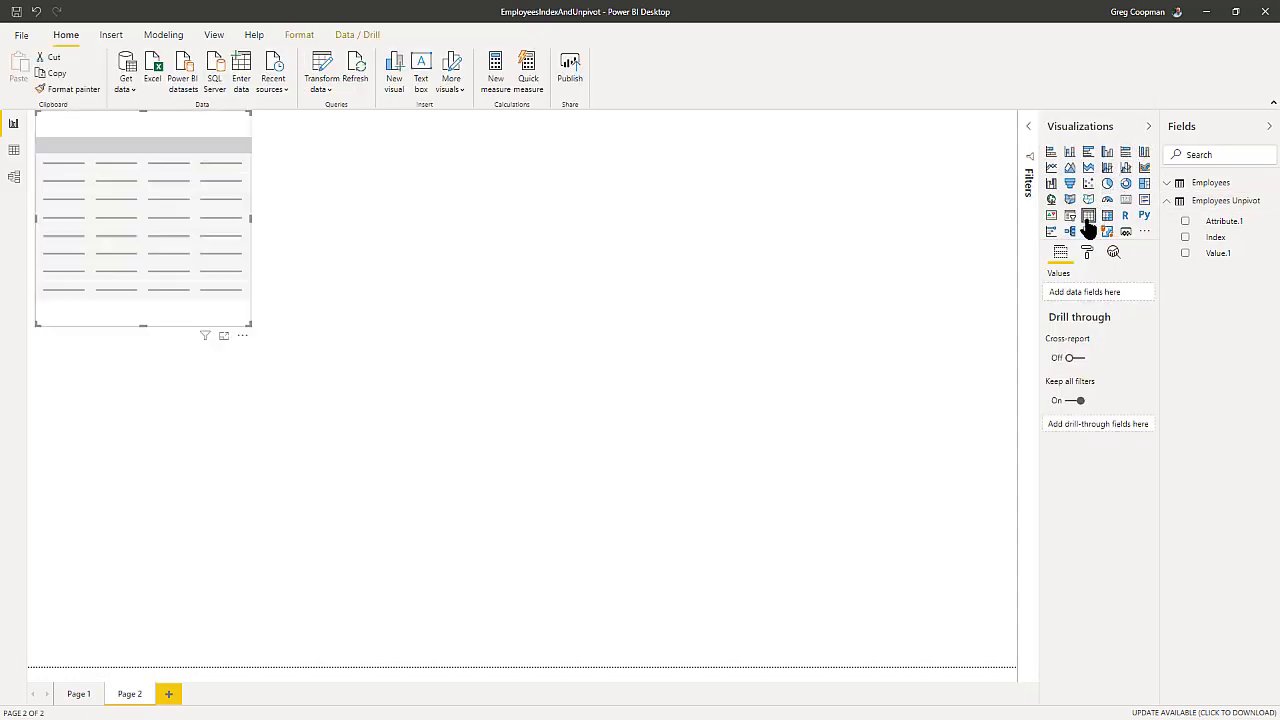
left_click(1184, 222)
left_click(1185, 254)
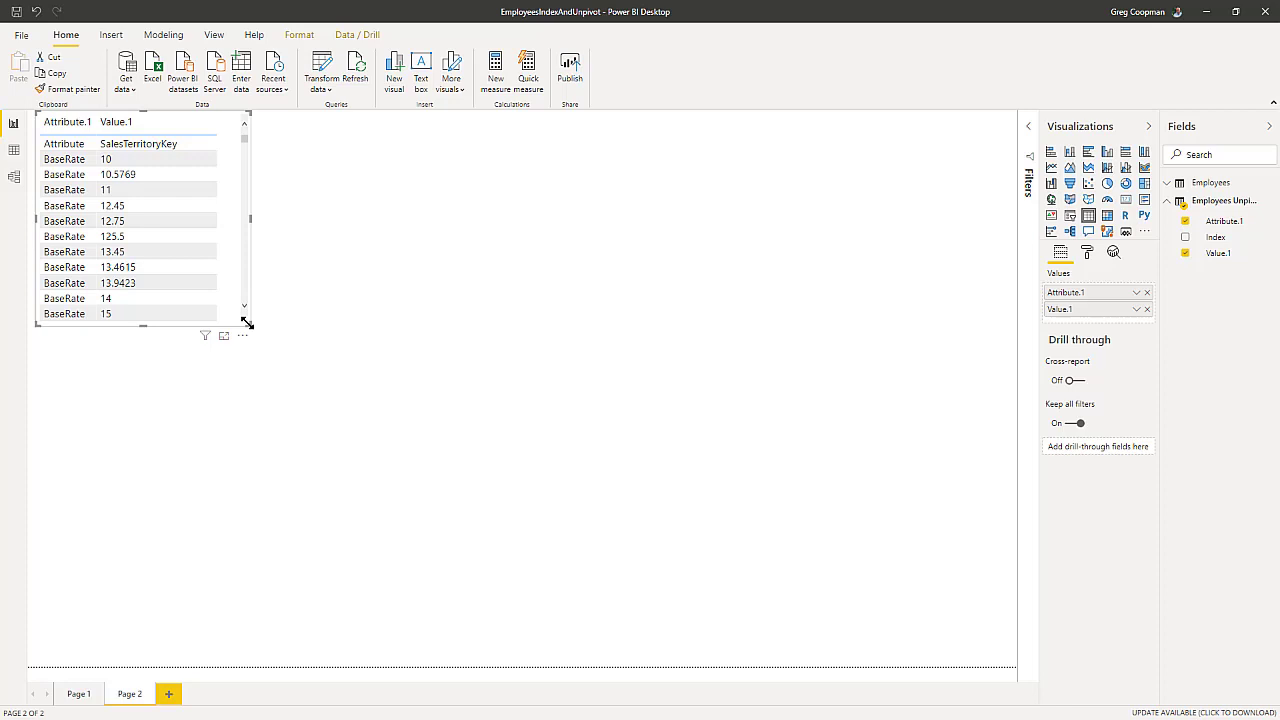
- Make the table taller and wider, widen the Attribute.1 column, and move it toward the page centre
left_click_drag(247, 323, 240, 650)
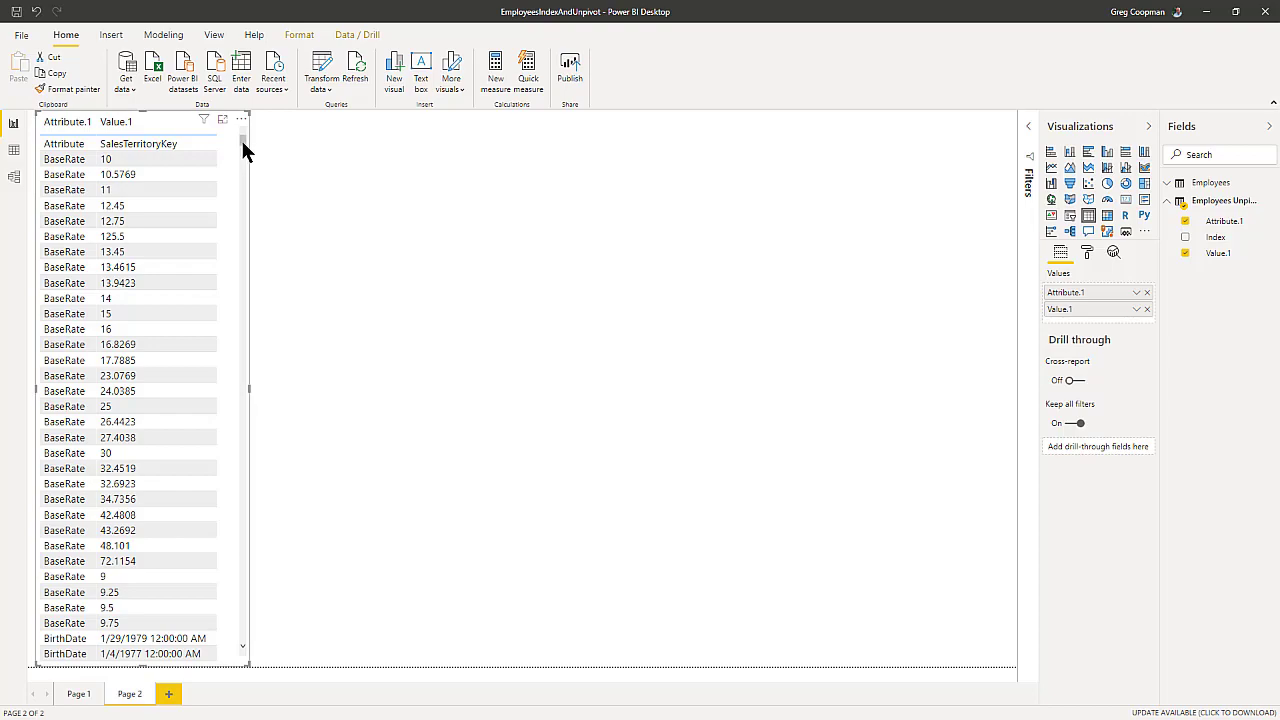
mouse_move(242, 142)
left_mouse_down()
mouse_move(243, 380)
mouse_move(249, 126)
left_mouse_up()
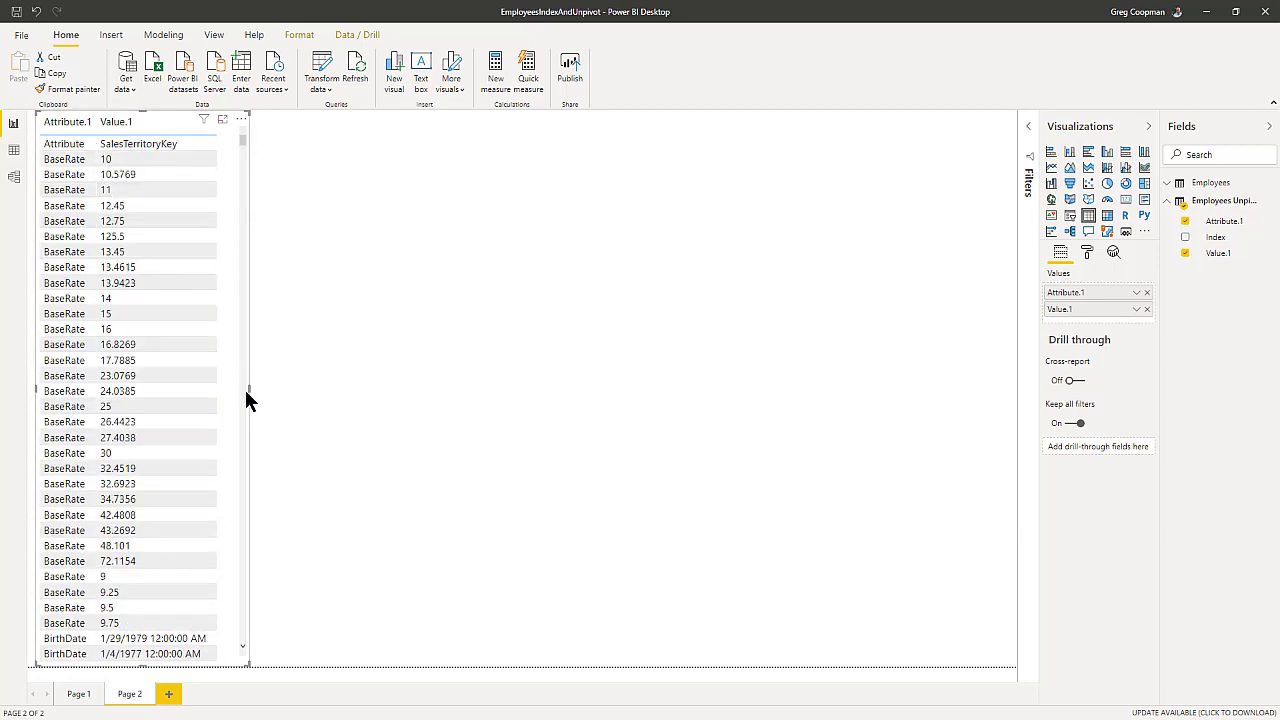
left_click_drag(248, 388, 395, 384)
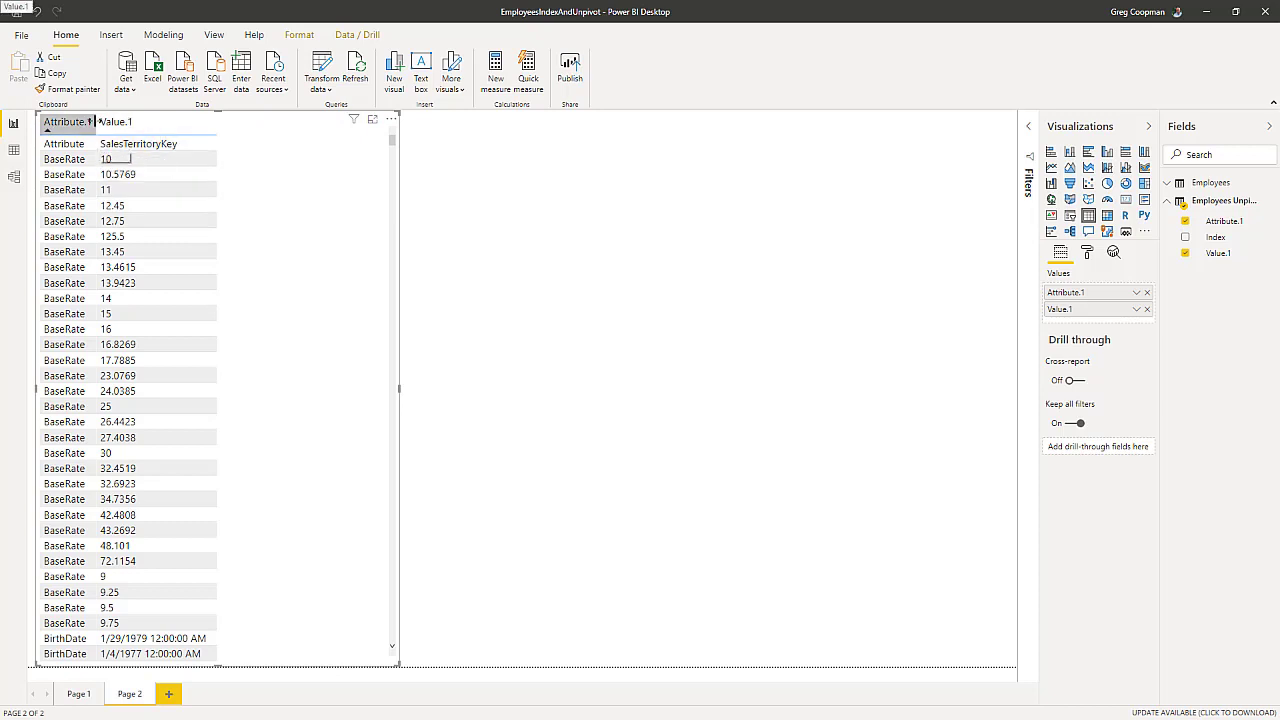
left_click_drag(96, 121, 138, 119)
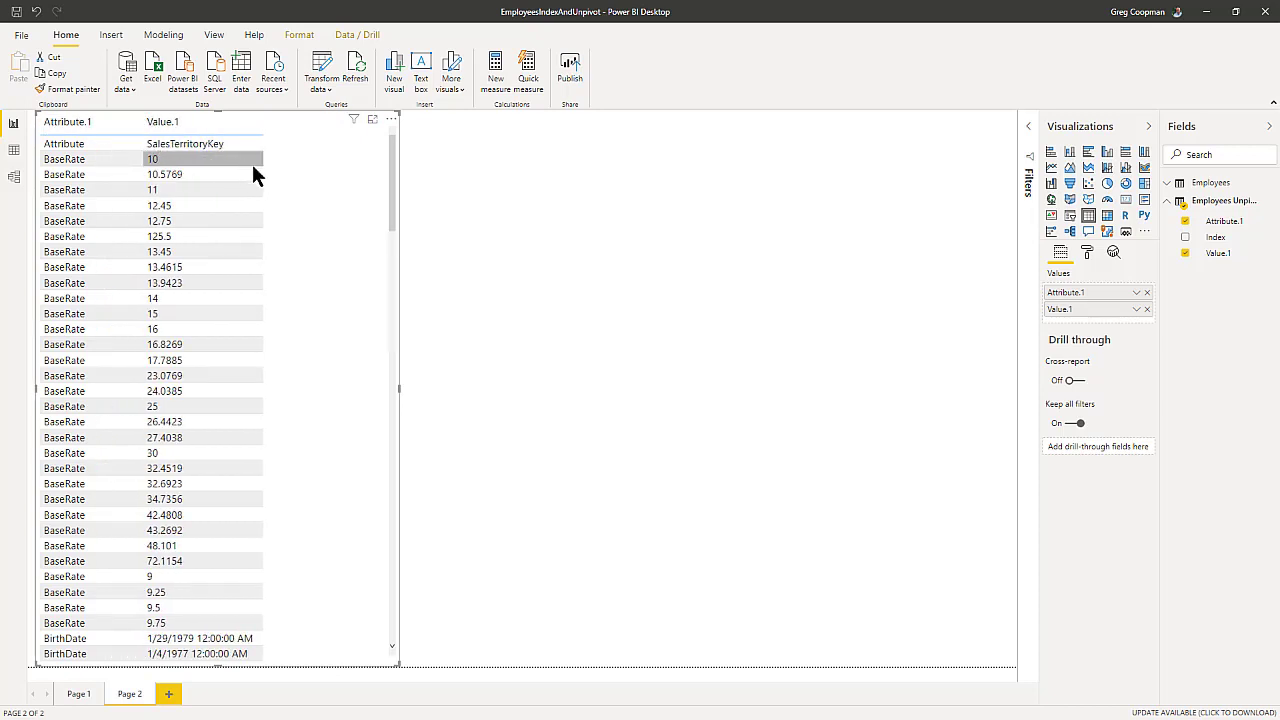
left_click_drag(325, 200, 528, 206)
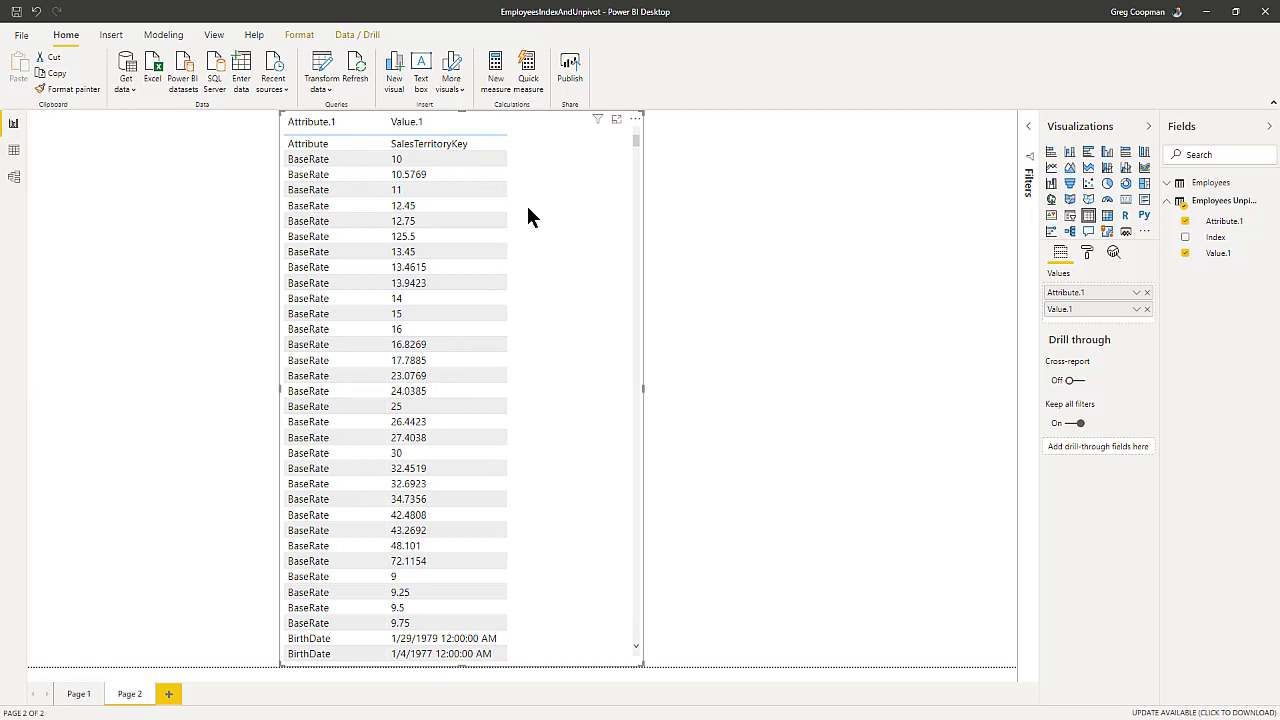
left_click(1166, 185)
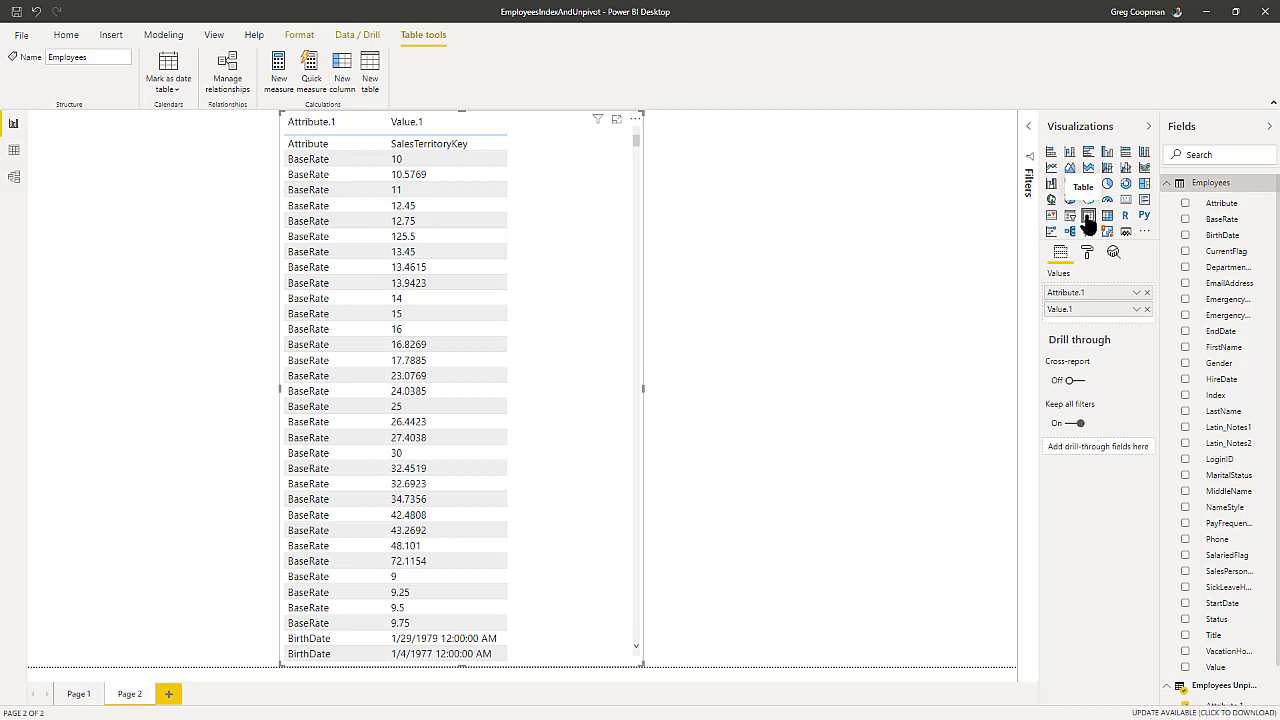
- Add a second table visual on the left showing the Employees Index field
left_click(123, 297)
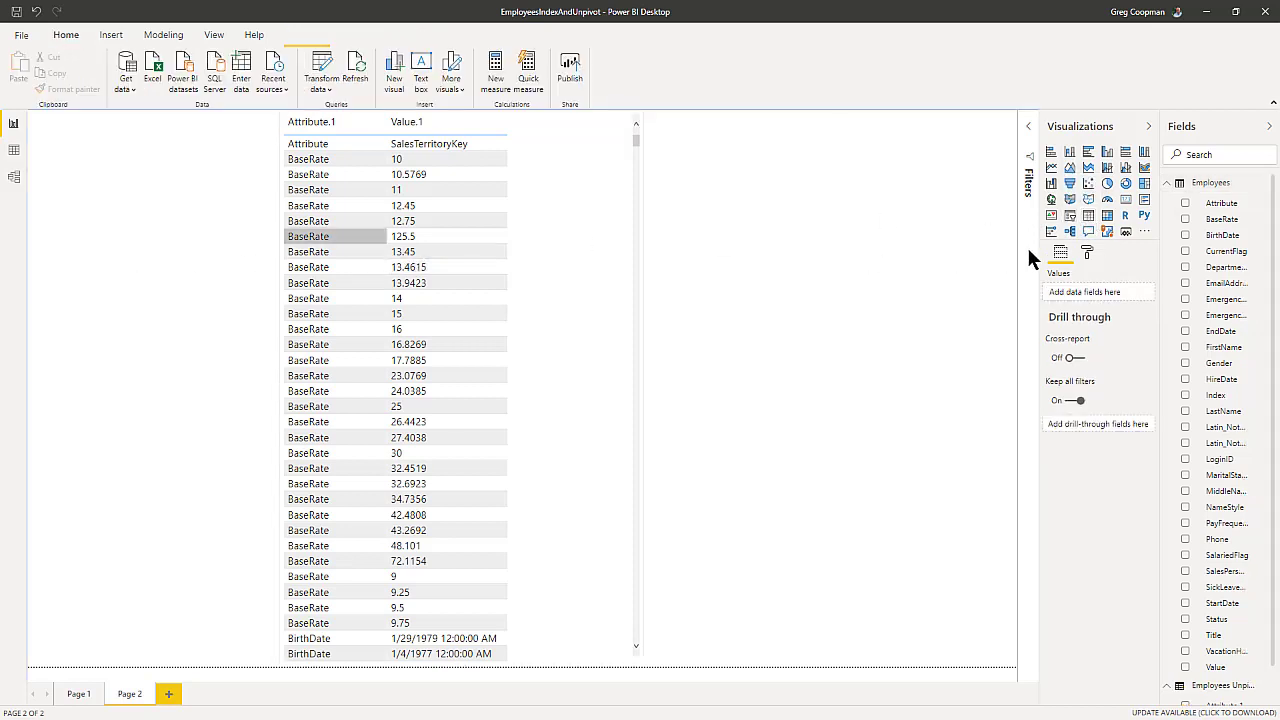
left_click(1088, 215)
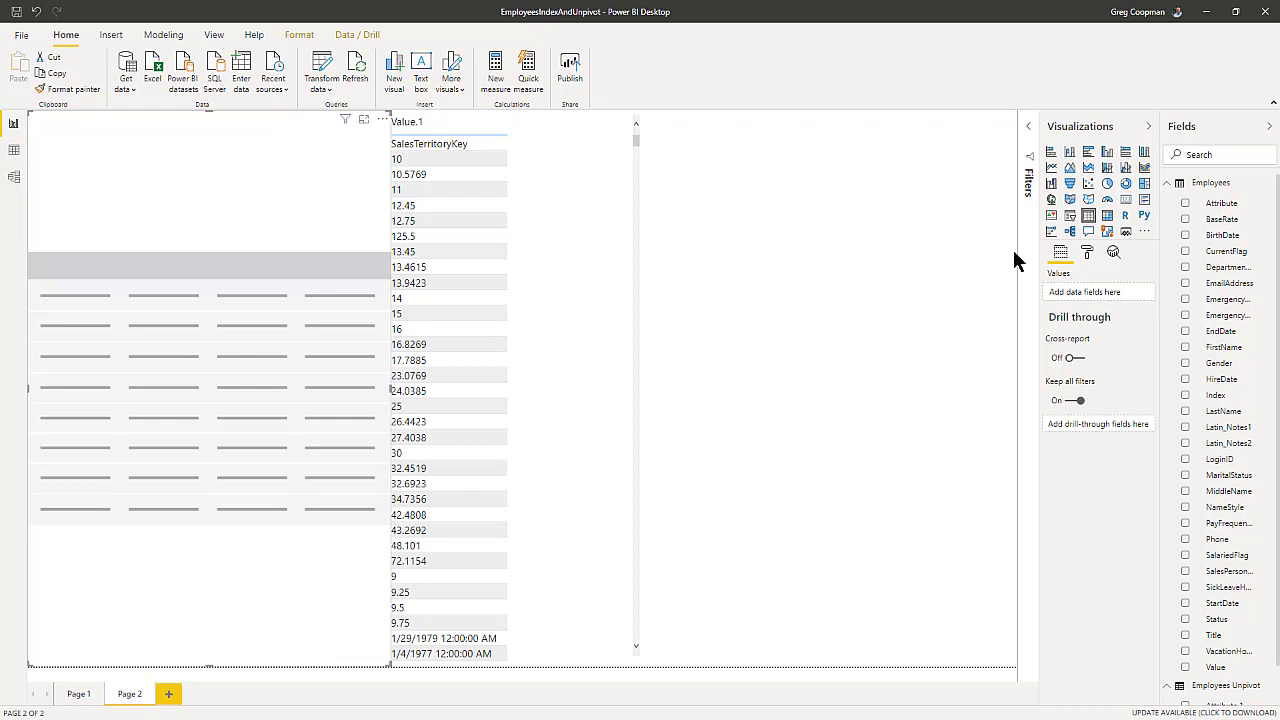
left_click(1185, 398)
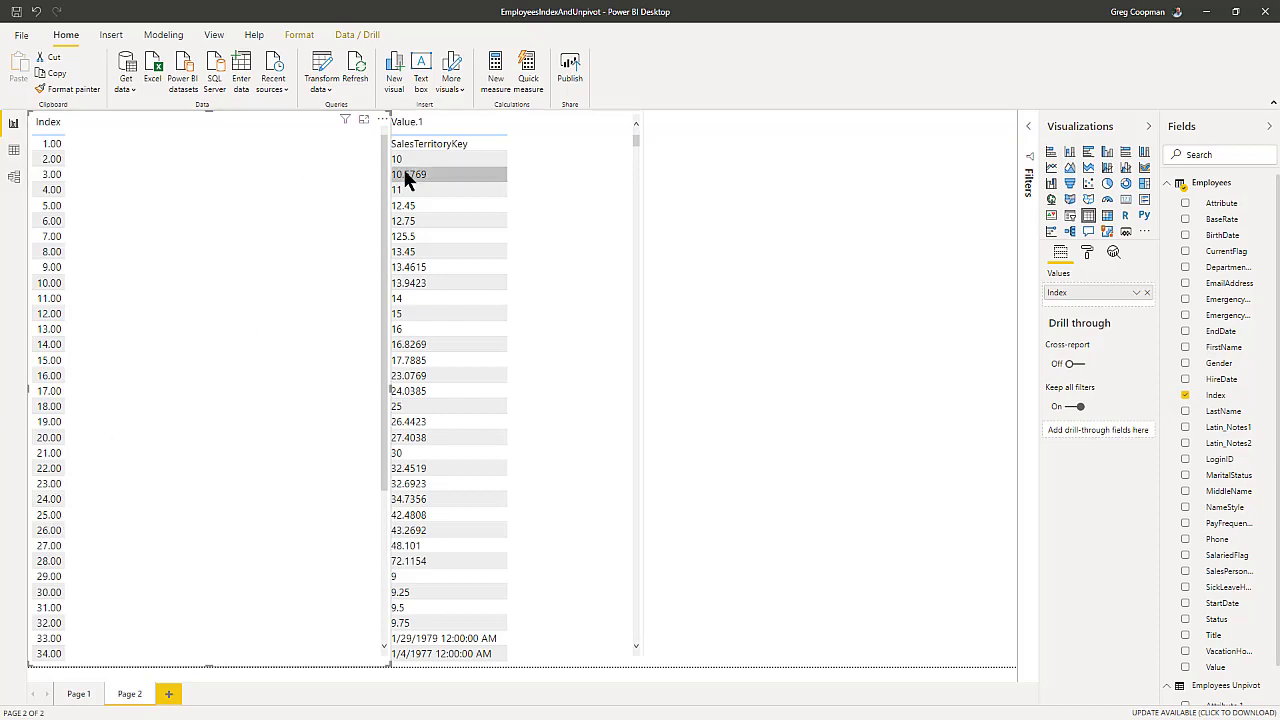
- Format Index as Whole number and narrow the Index table beside the attribute table
left_click(1218, 396)
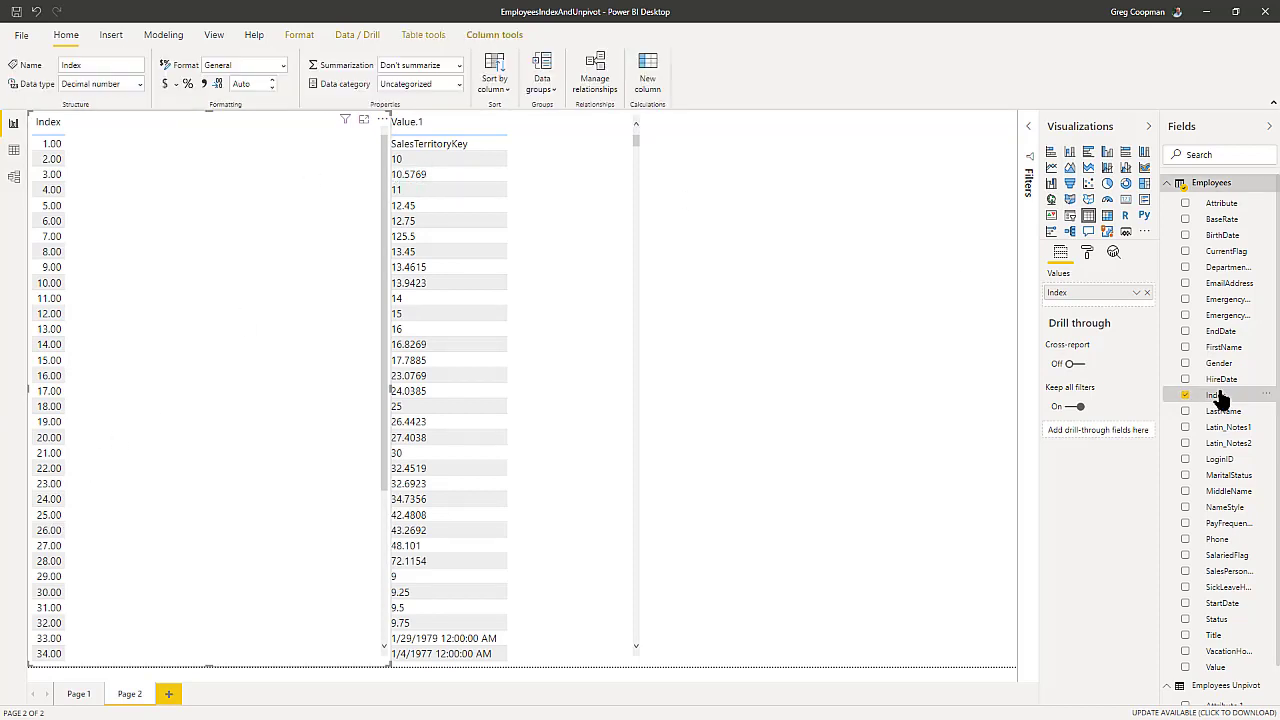
left_click(285, 72)
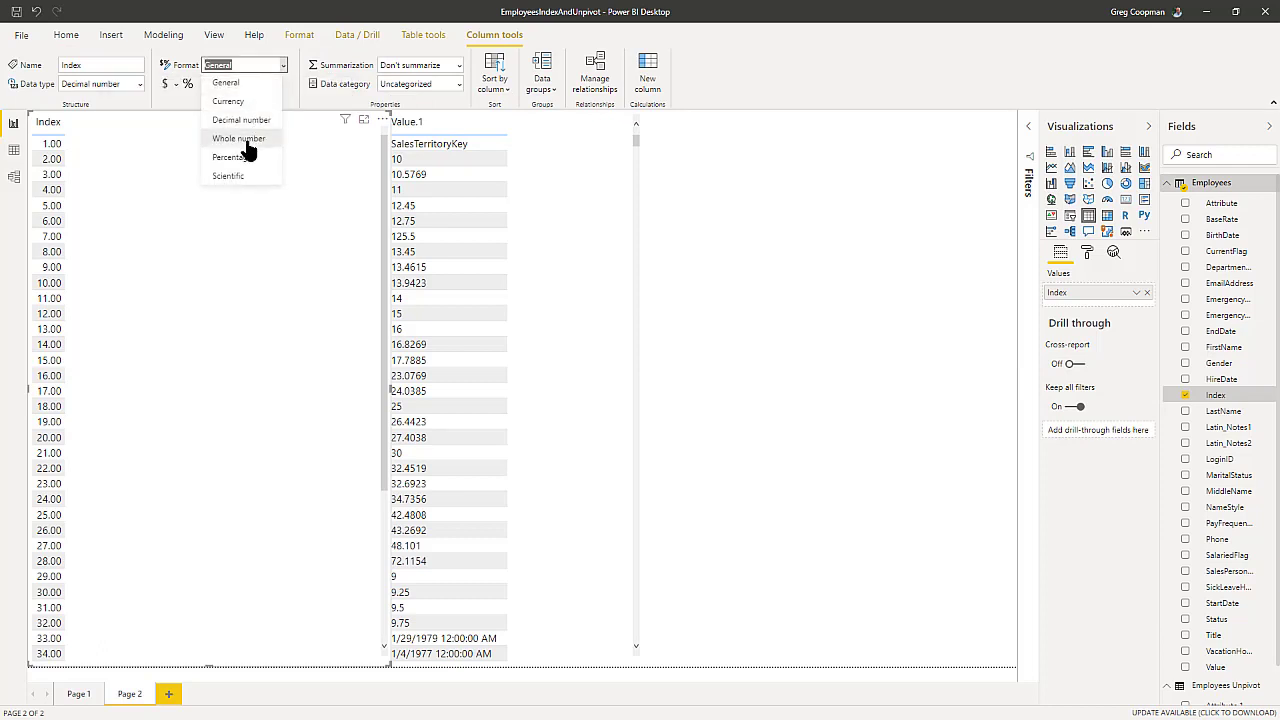
key("Escape")
type("w")
key("Return")
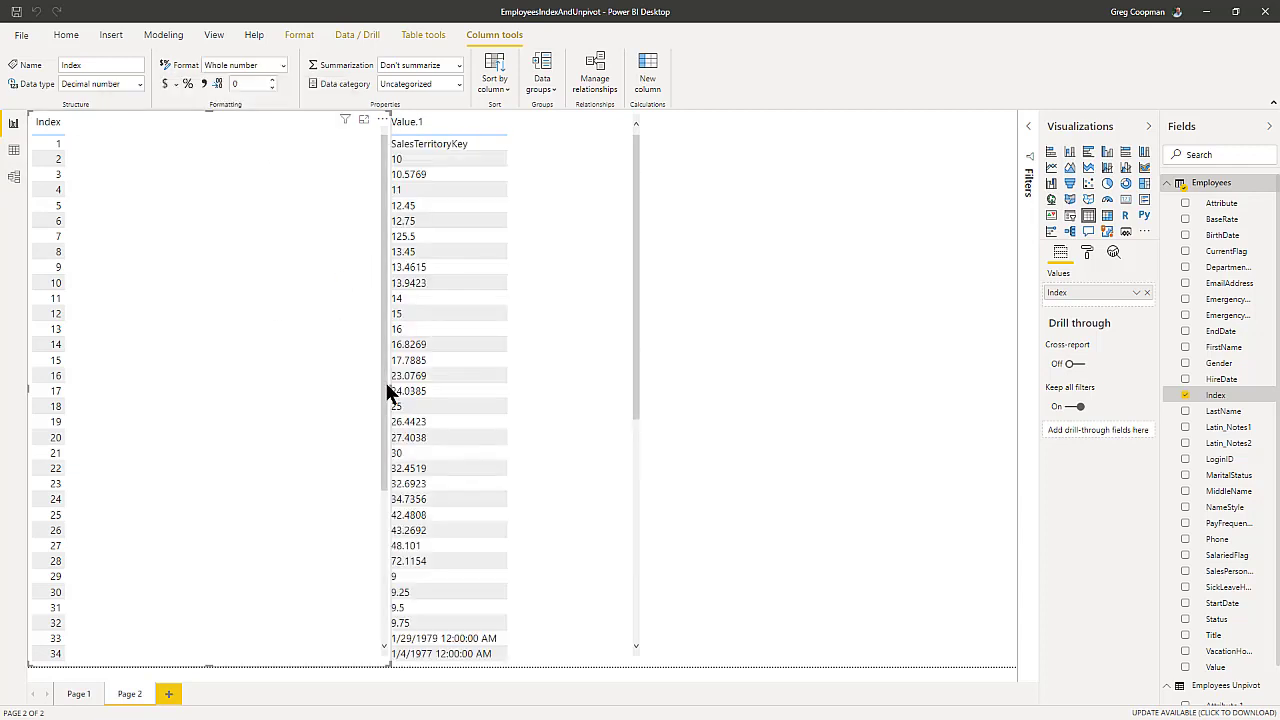
left_click_drag(390, 395, 90, 378)
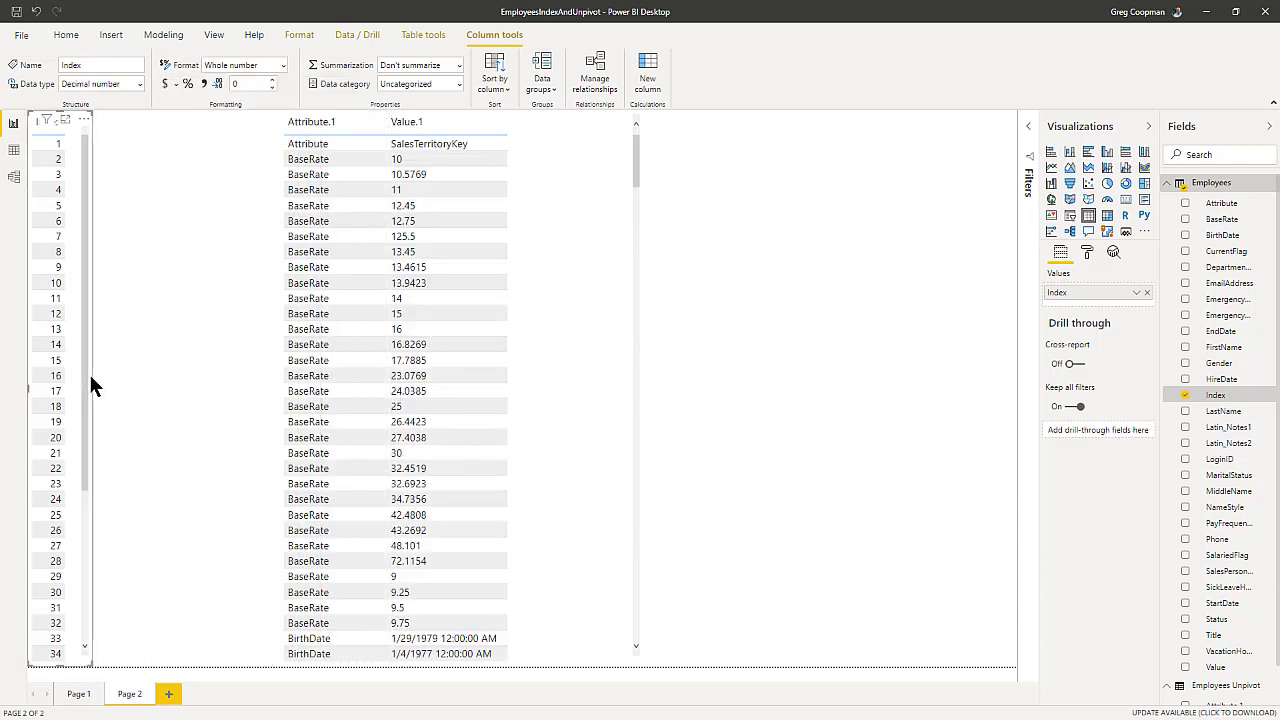
- Filter to employee Index 10, sort the attribute table by Value.1, and move it left
left_click(55, 288)
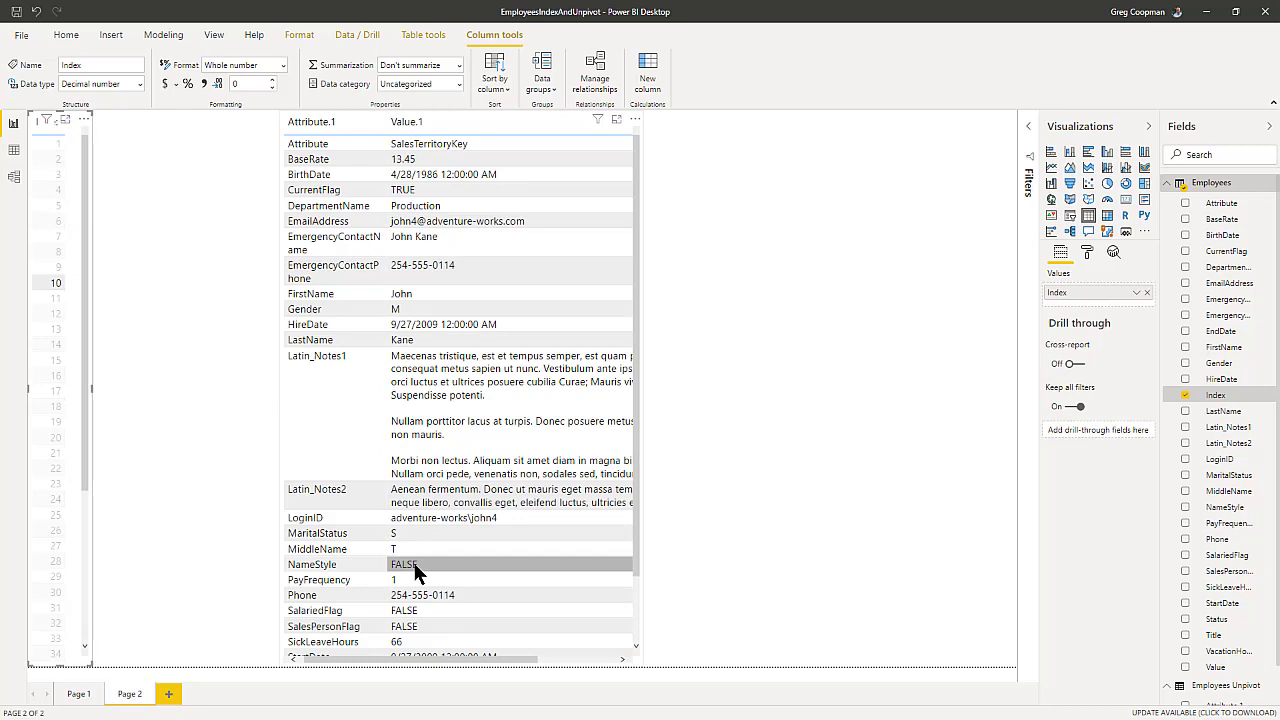
scroll(635, 386, "down", 2)
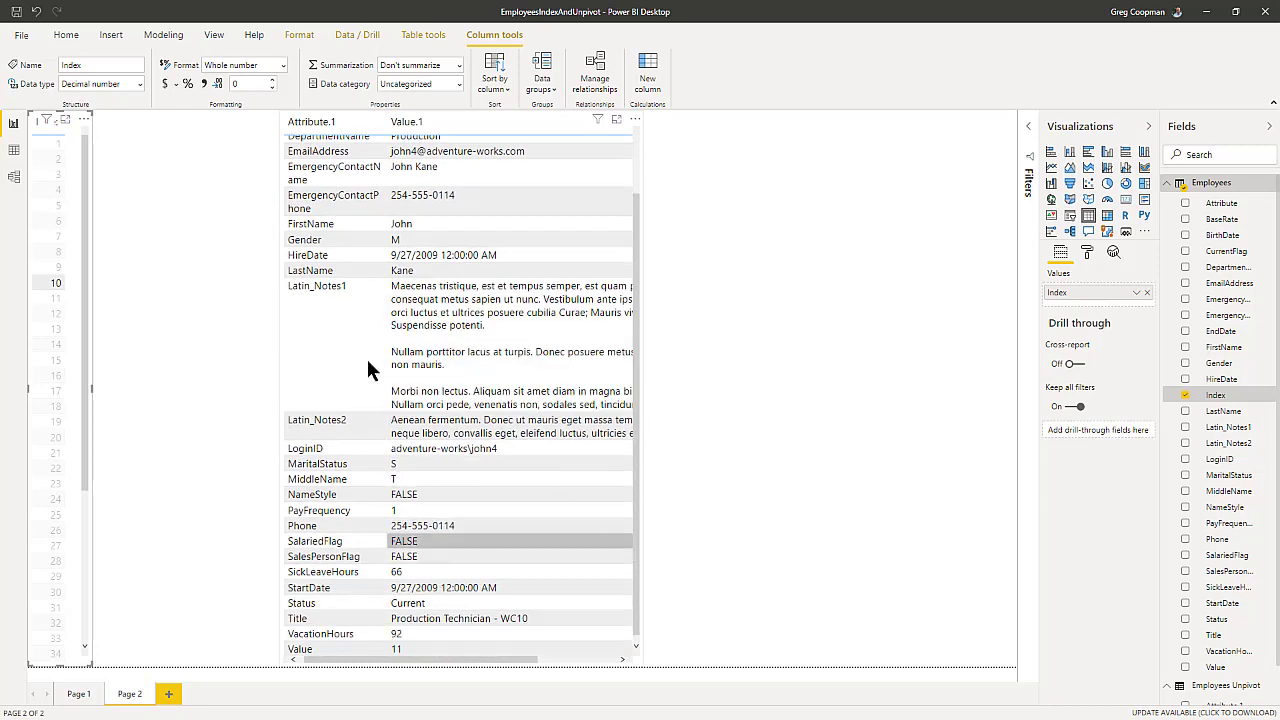
left_click(630, 450)
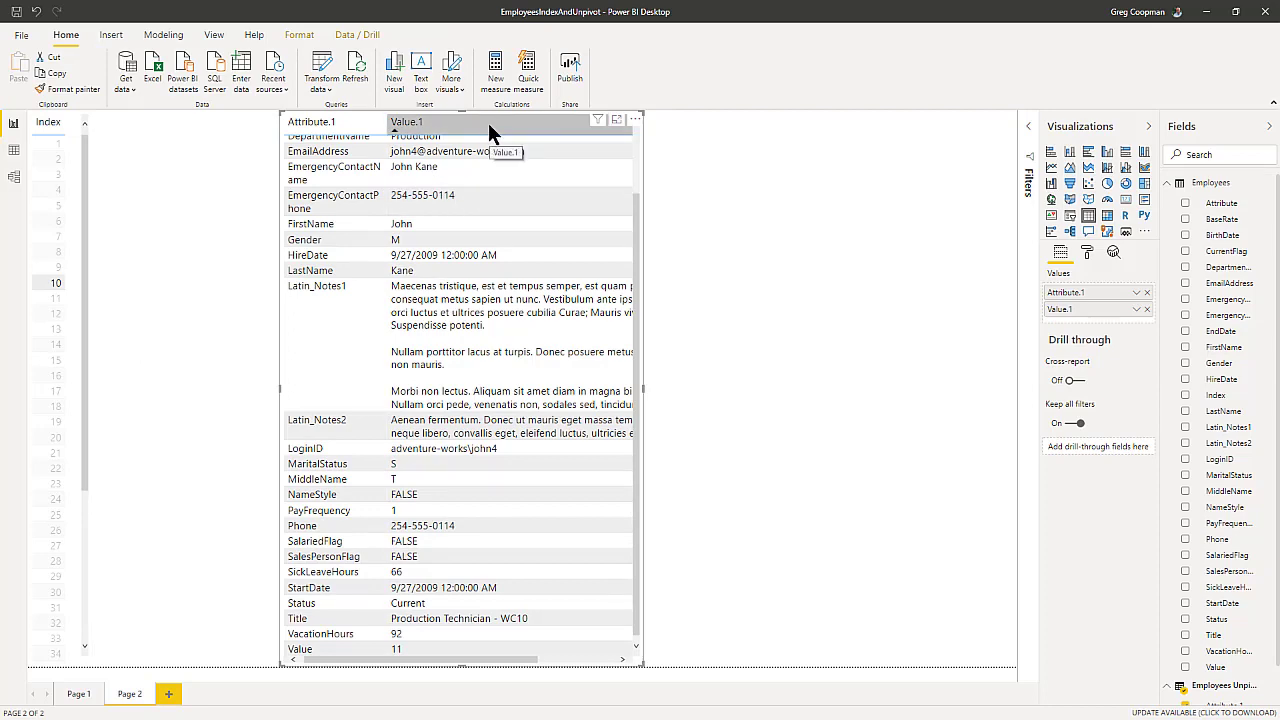
left_click(425, 135)
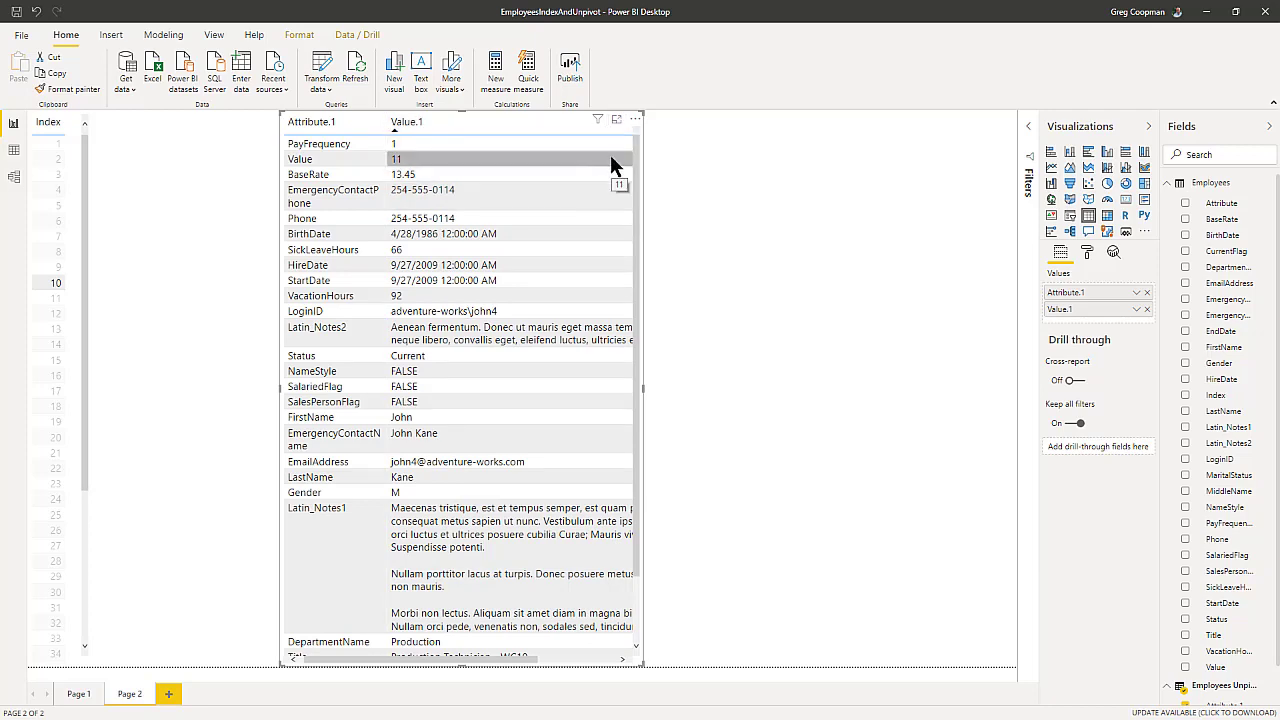
left_click_drag(594, 165, 497, 184)
- Clear the Index selection, nudge the slicer right, and shorten the attribute table to about half height
left_click(77, 251)
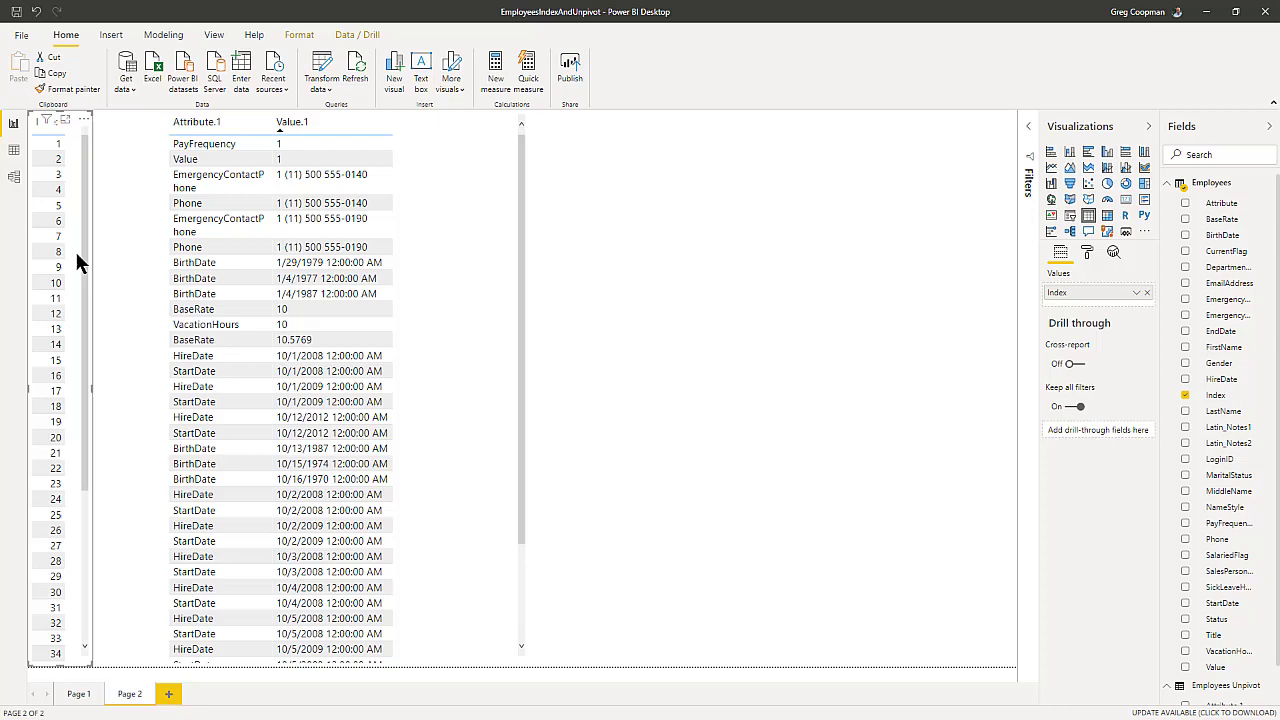
left_click_drag(86, 256, 124, 250)
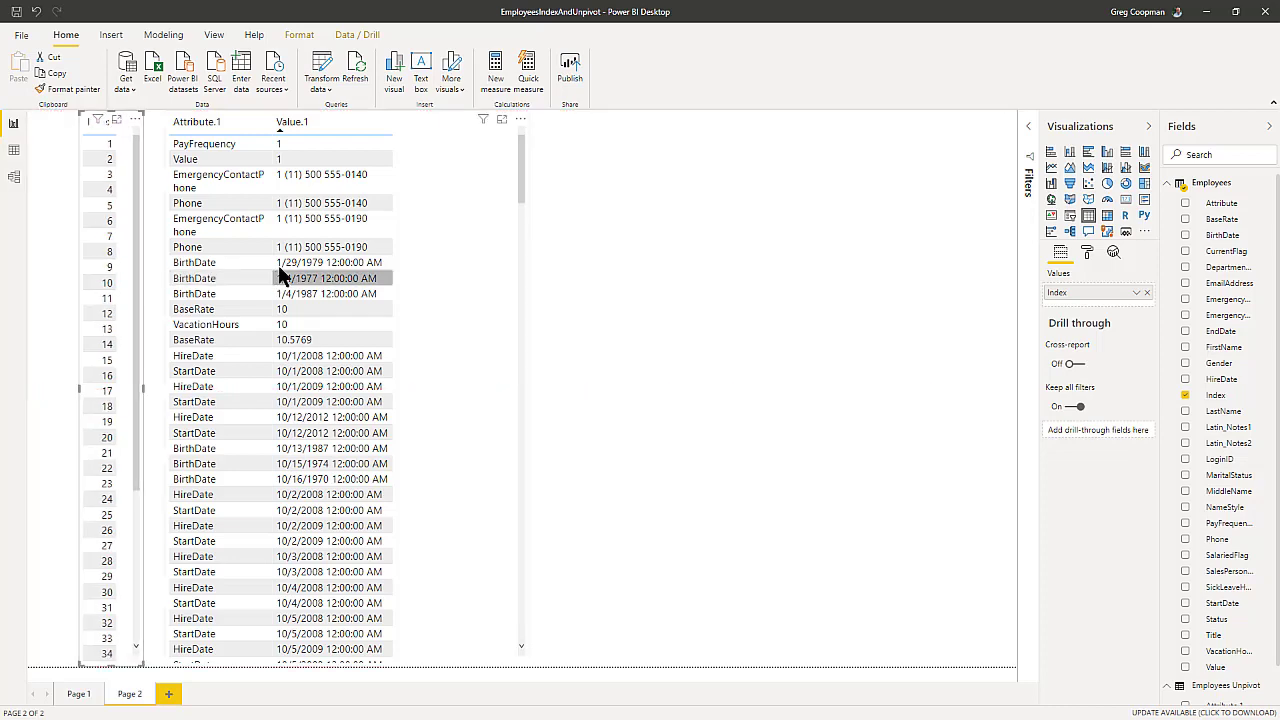
left_click(485, 430)
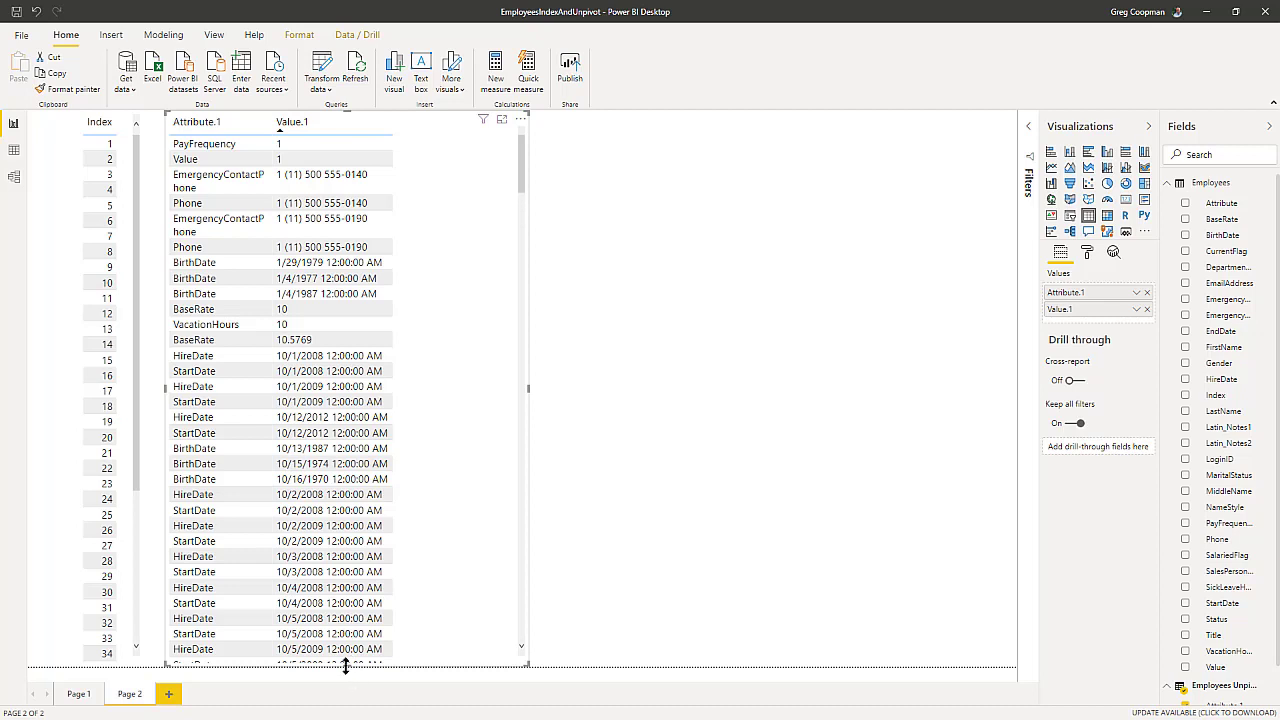
left_click_drag(346, 666, 346, 659)
left_click_drag(342, 603, 345, 410)
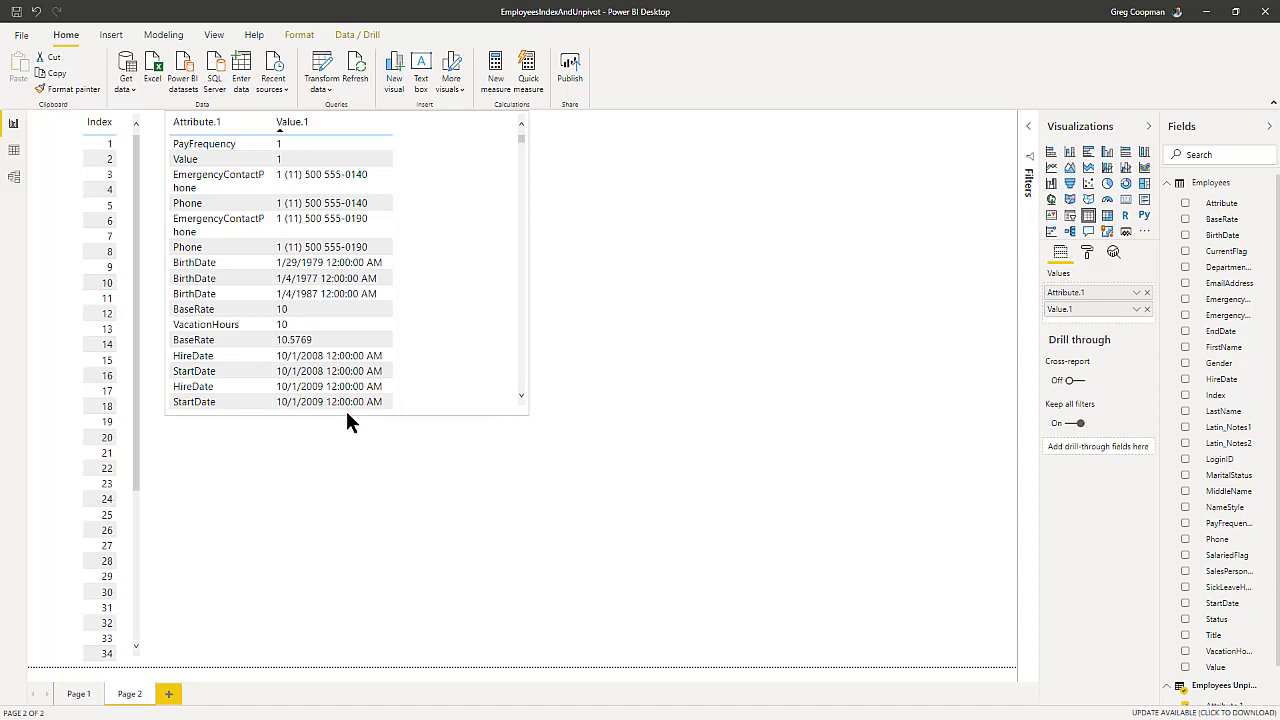
- Copy the attribute–value table and paste the duplicate on the page's right side
right_click(433, 258)
mouse_move(460, 297)
left_click(560, 298)
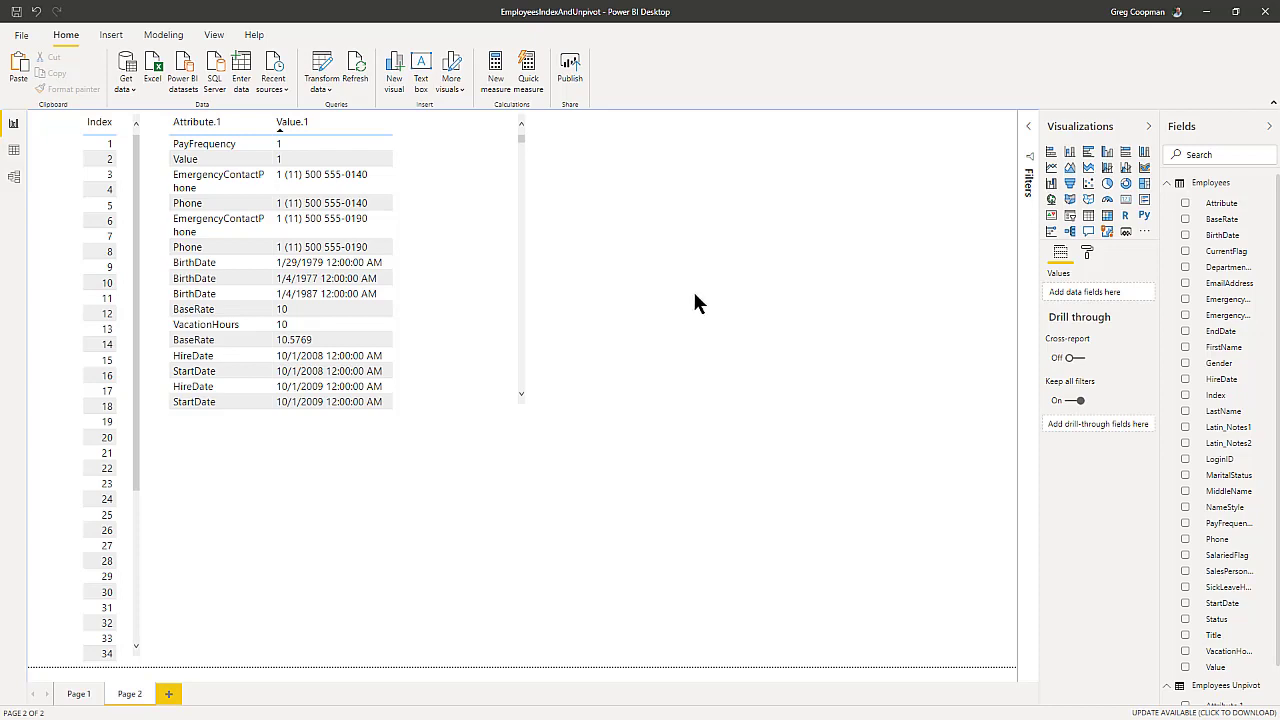
key("ctrl+v")
left_click_drag(527, 250, 889, 259)
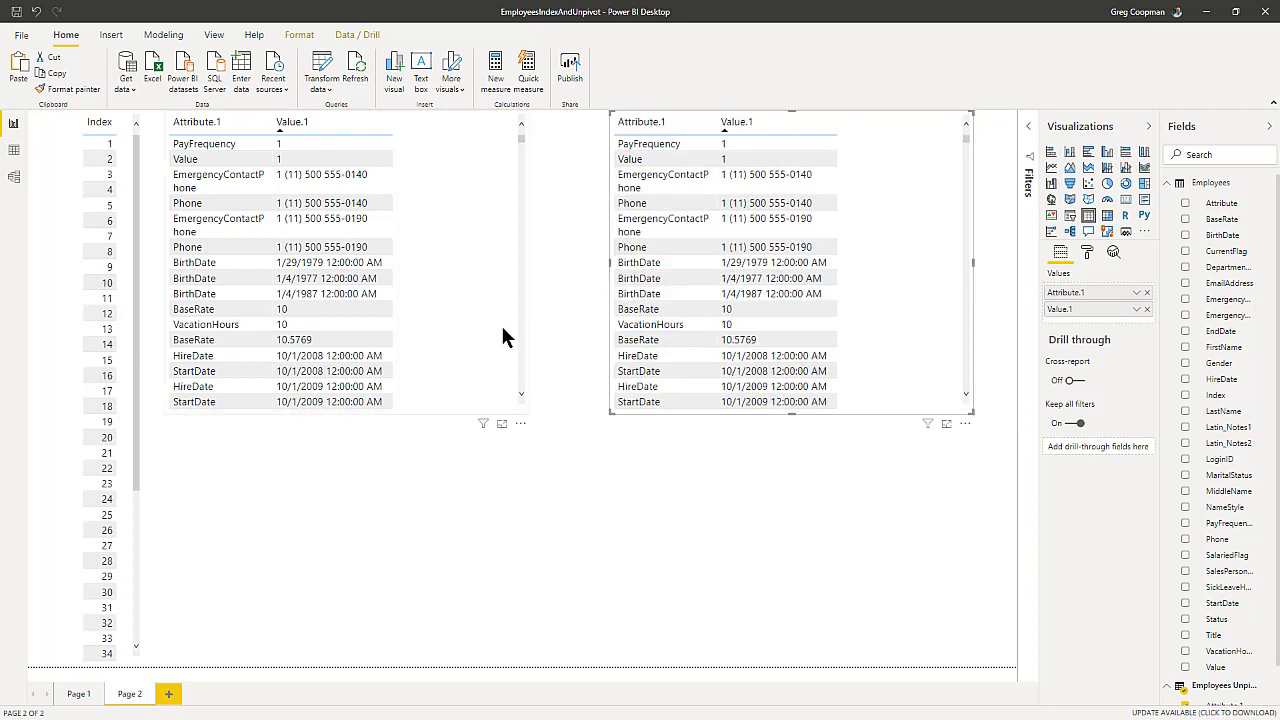
- Align the left table, sort it by Attribute.1, and filter both tables to Index 5
left_click_drag(503, 337, 517, 338)
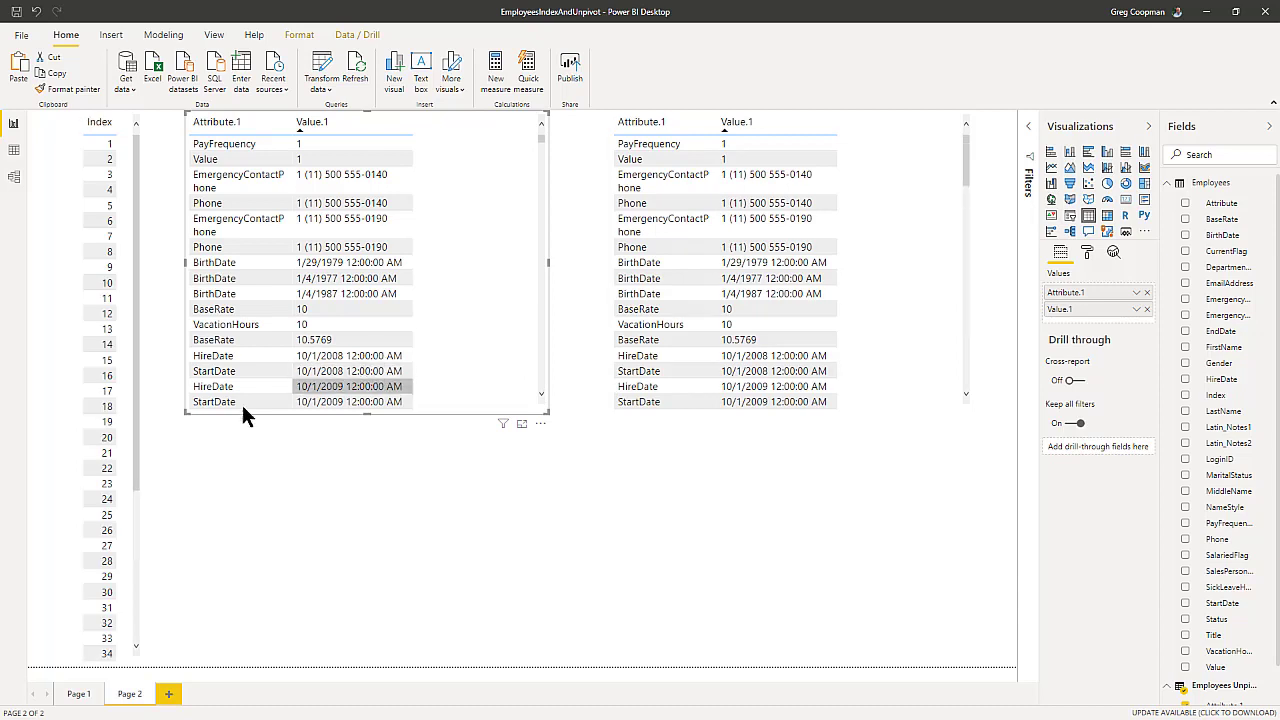
left_click(230, 130)
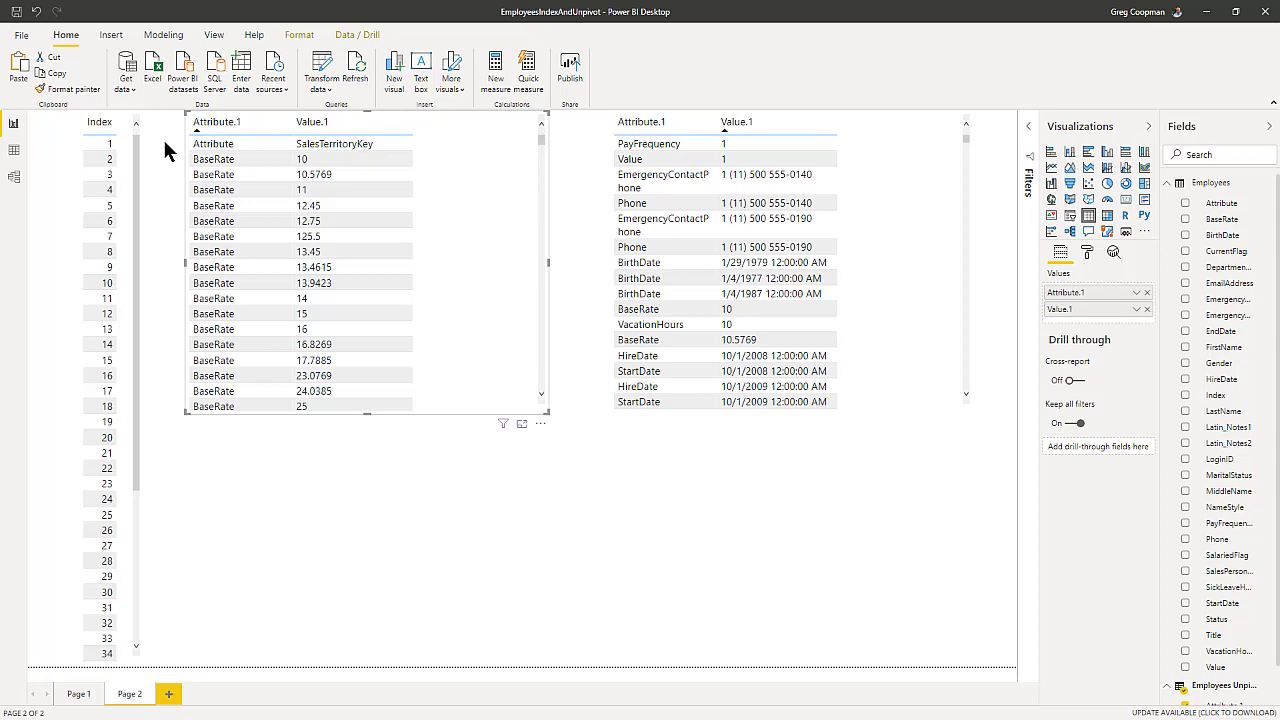
left_click(88, 203)
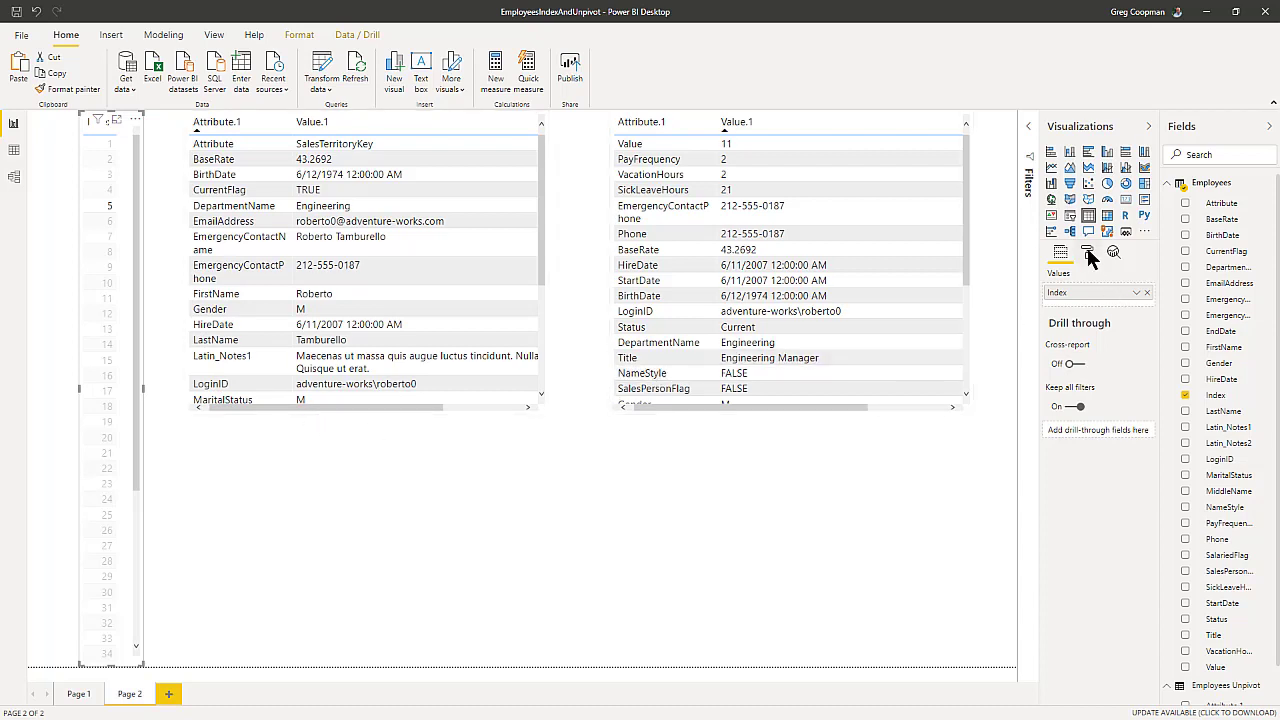
- In the left table's Attribute.1 filter, tick Attribute, BaseRate, BirthDate, CurrentFlag, DepartmentName and EmailAddress
left_click(1030, 132)
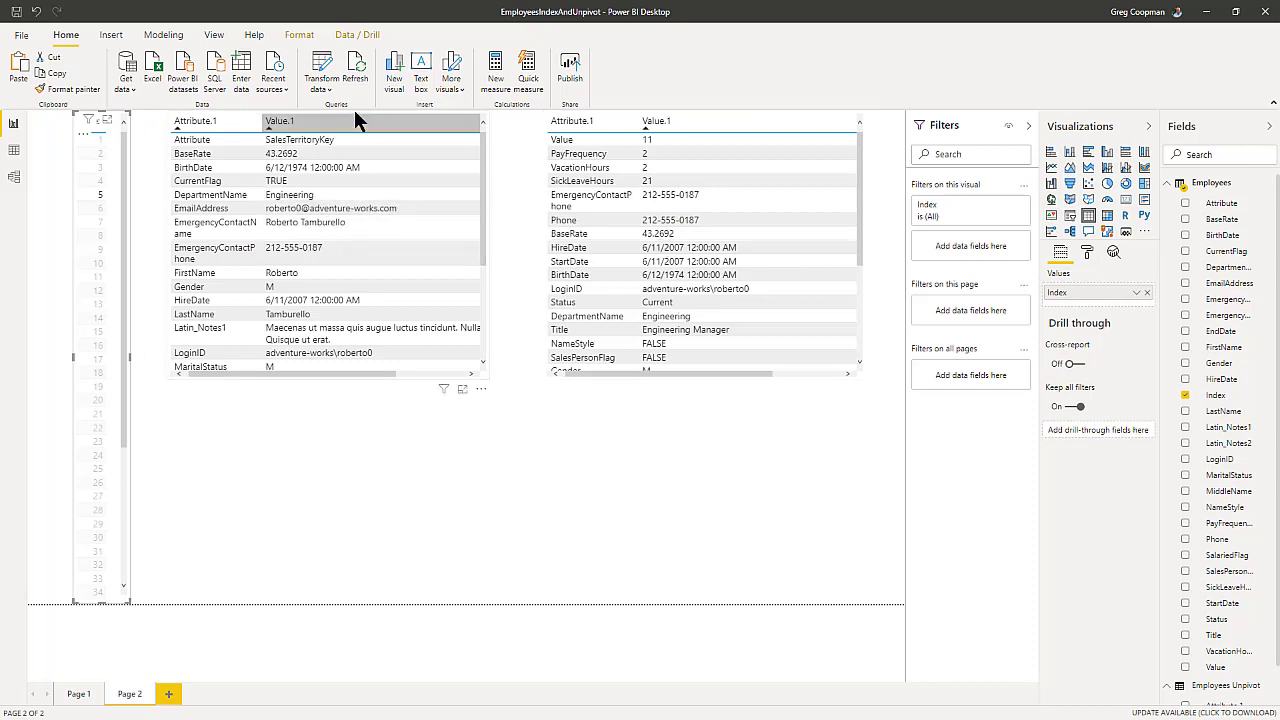
left_click(231, 114)
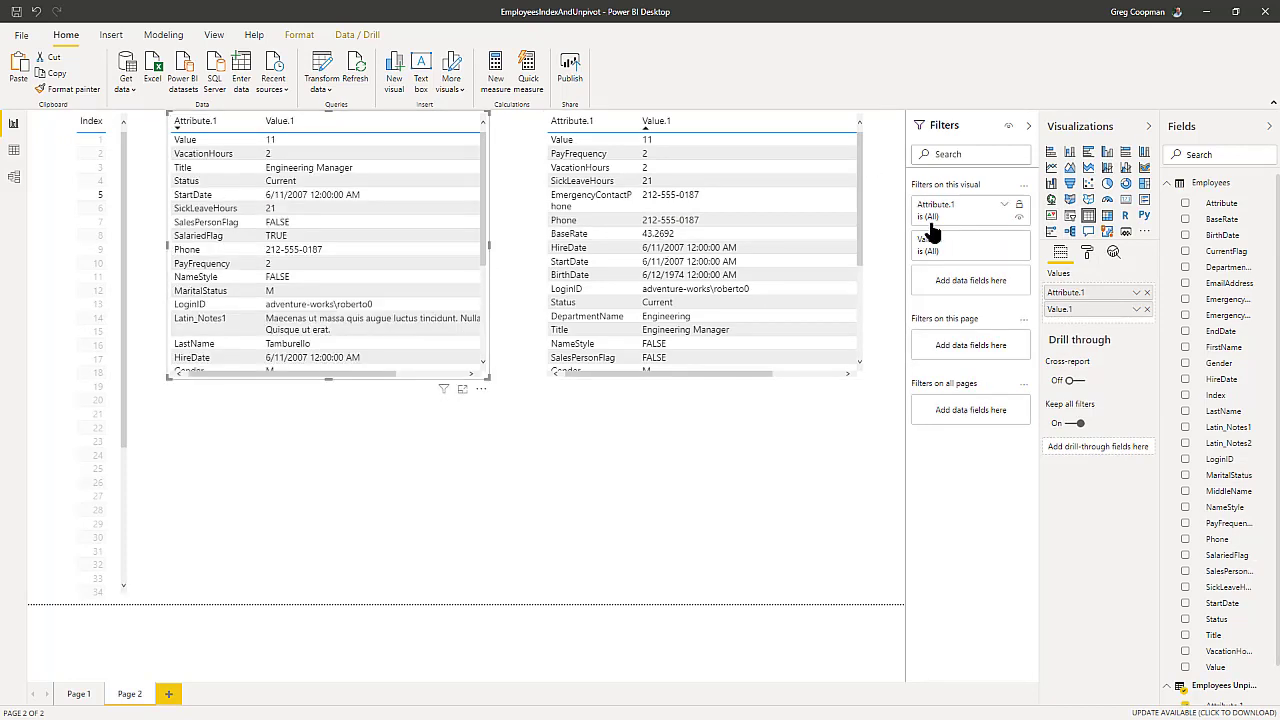
left_click(1005, 209)
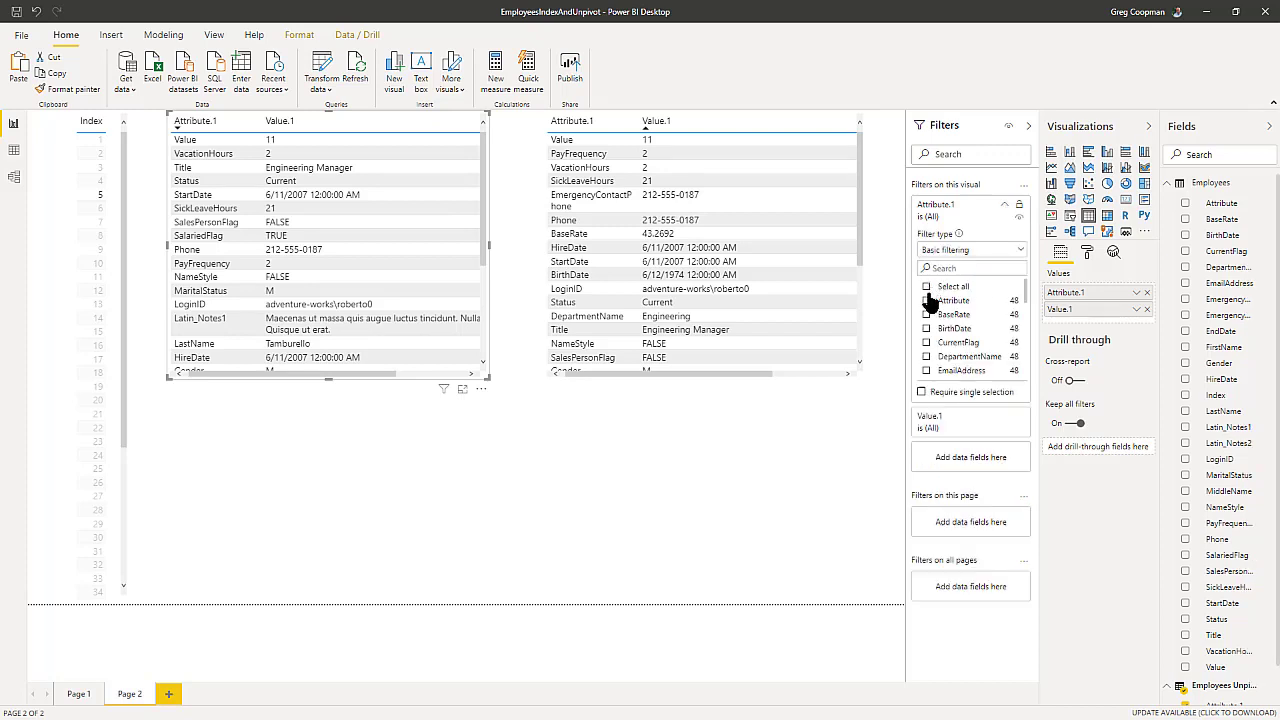
left_click(926, 300)
left_click(926, 314)
left_click(926, 328)
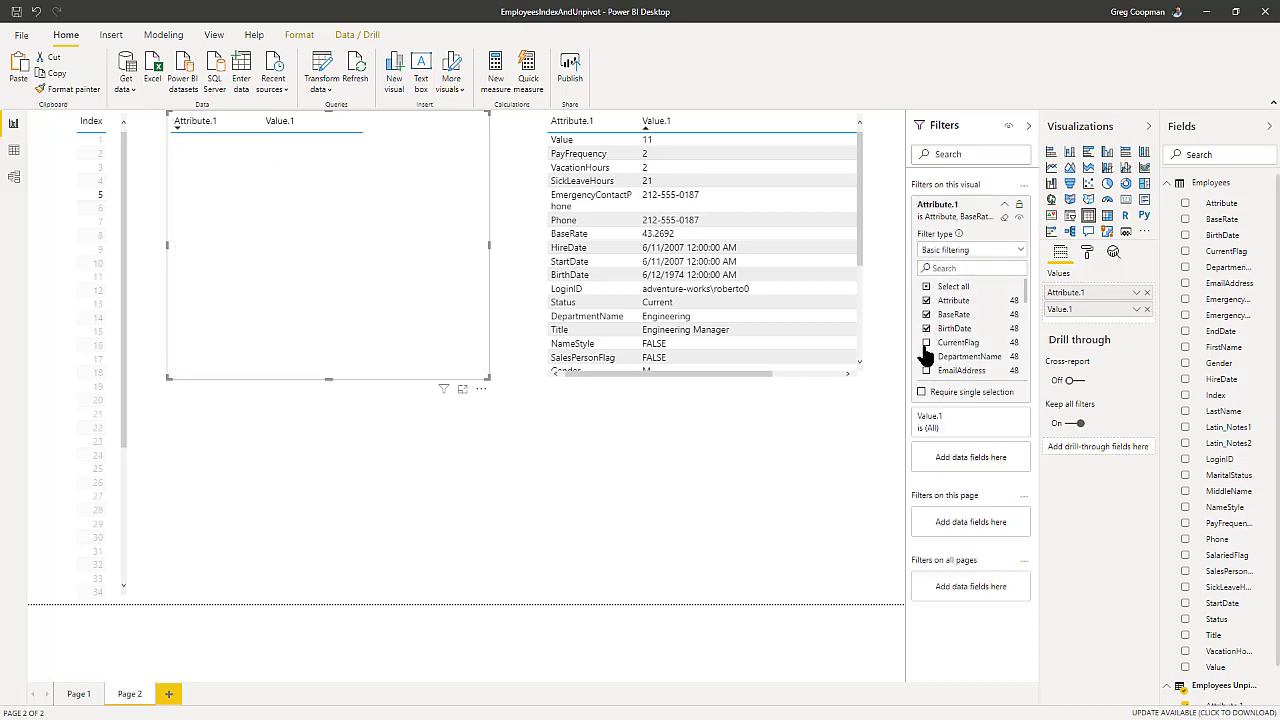
left_click(926, 343)
left_click(926, 357)
left_click(926, 371)
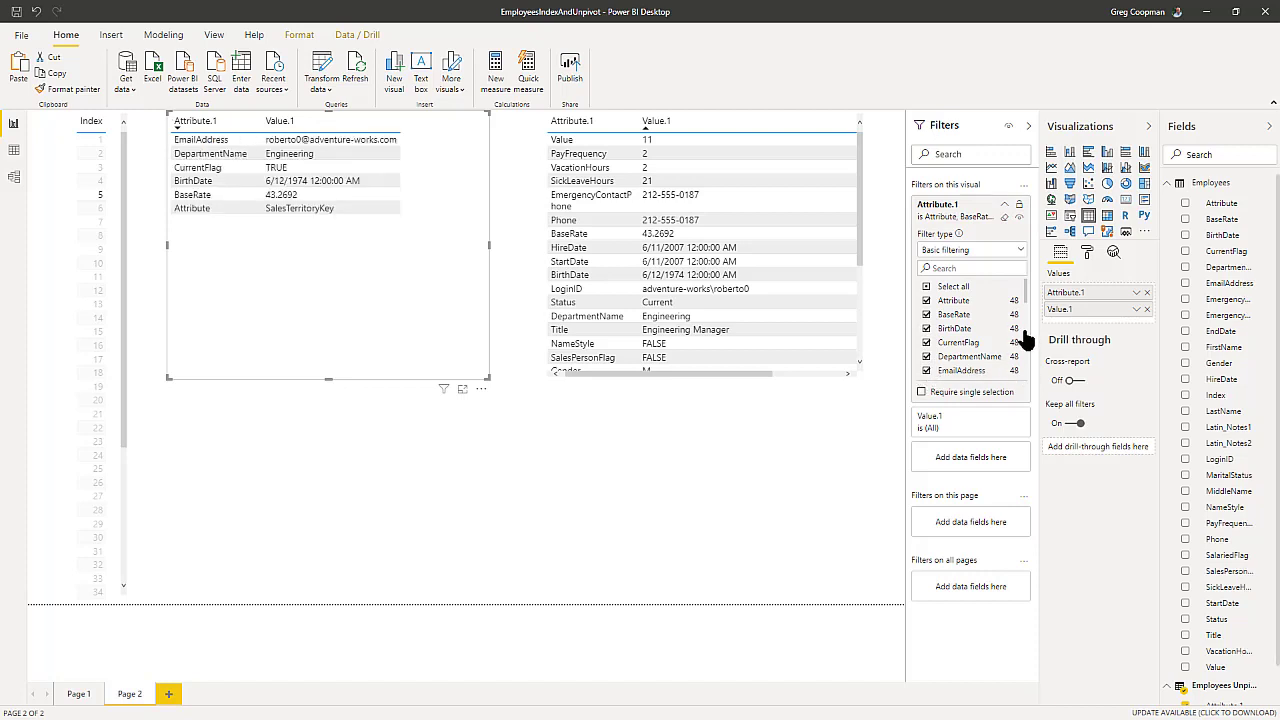
left_click(963, 371)
- Also tick EmergencyContactName, EmergencyContactPhone, FirstName, Gender, HireDate, LastName, LoginID and MaritalStatus
scroll(963, 374, "down", 3)
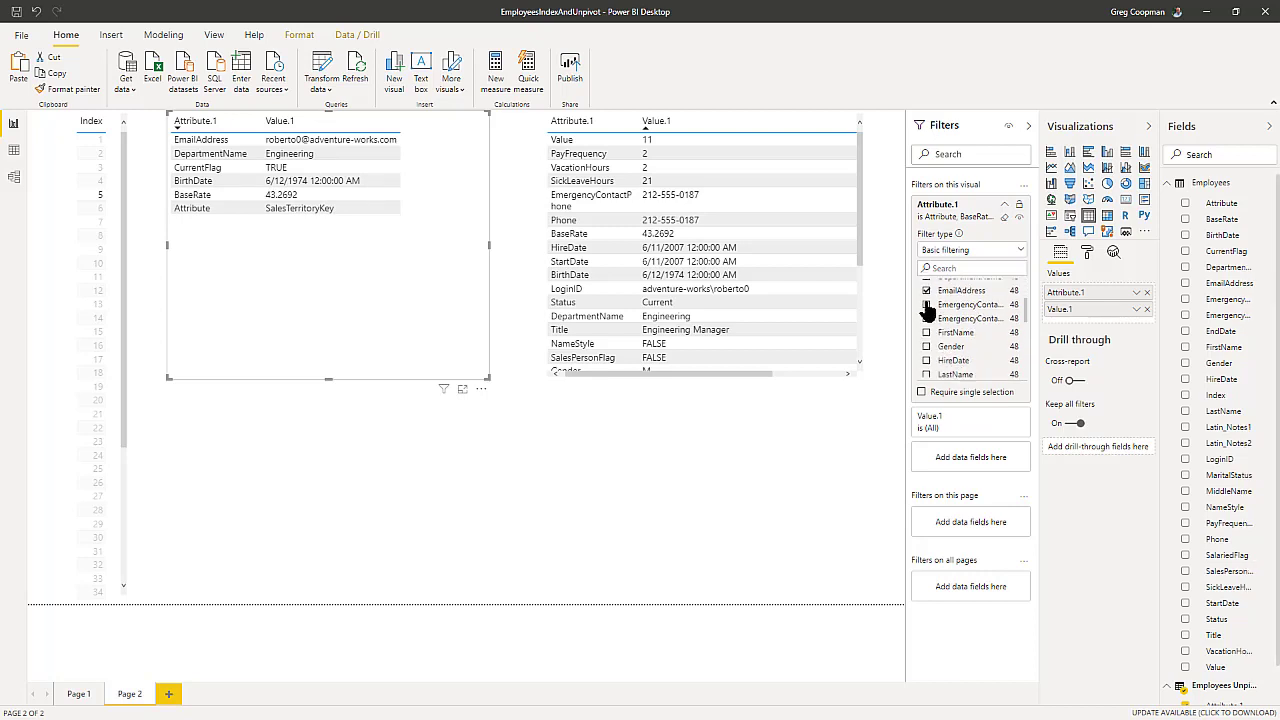
left_click(926, 318)
left_click(926, 304)
left_click(926, 332)
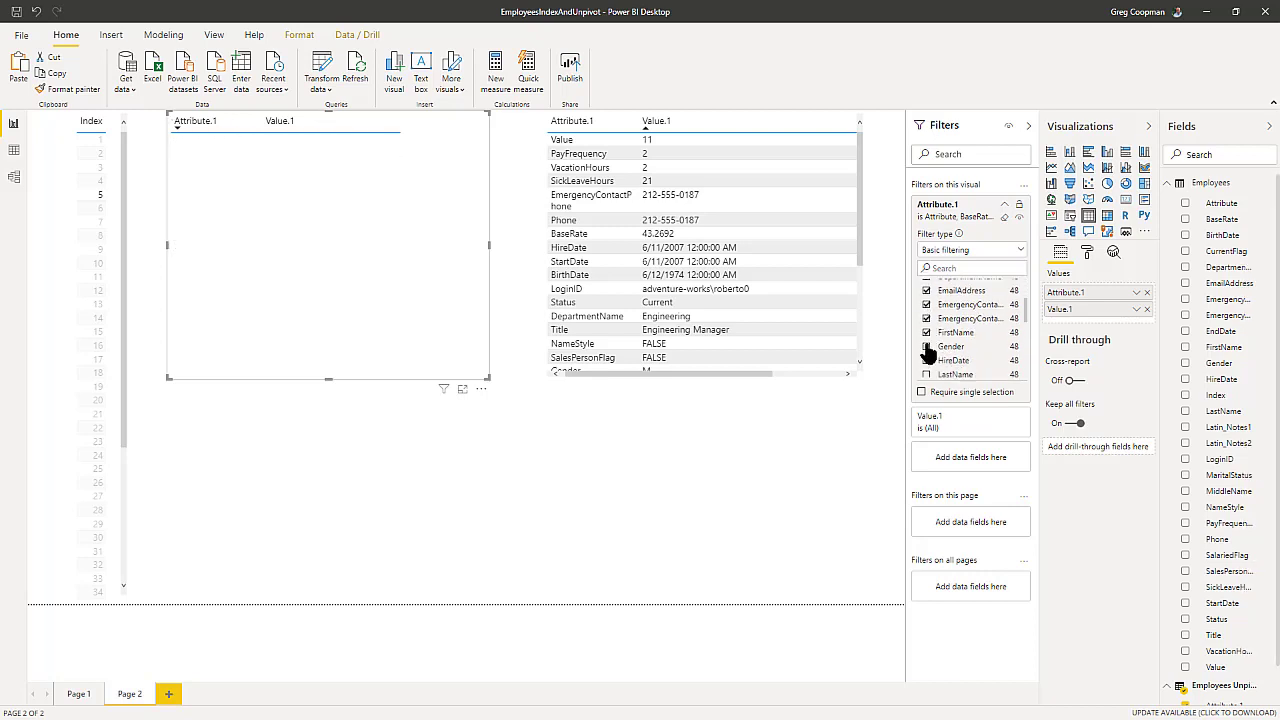
left_click(926, 346)
left_click(926, 360)
left_click(926, 374)
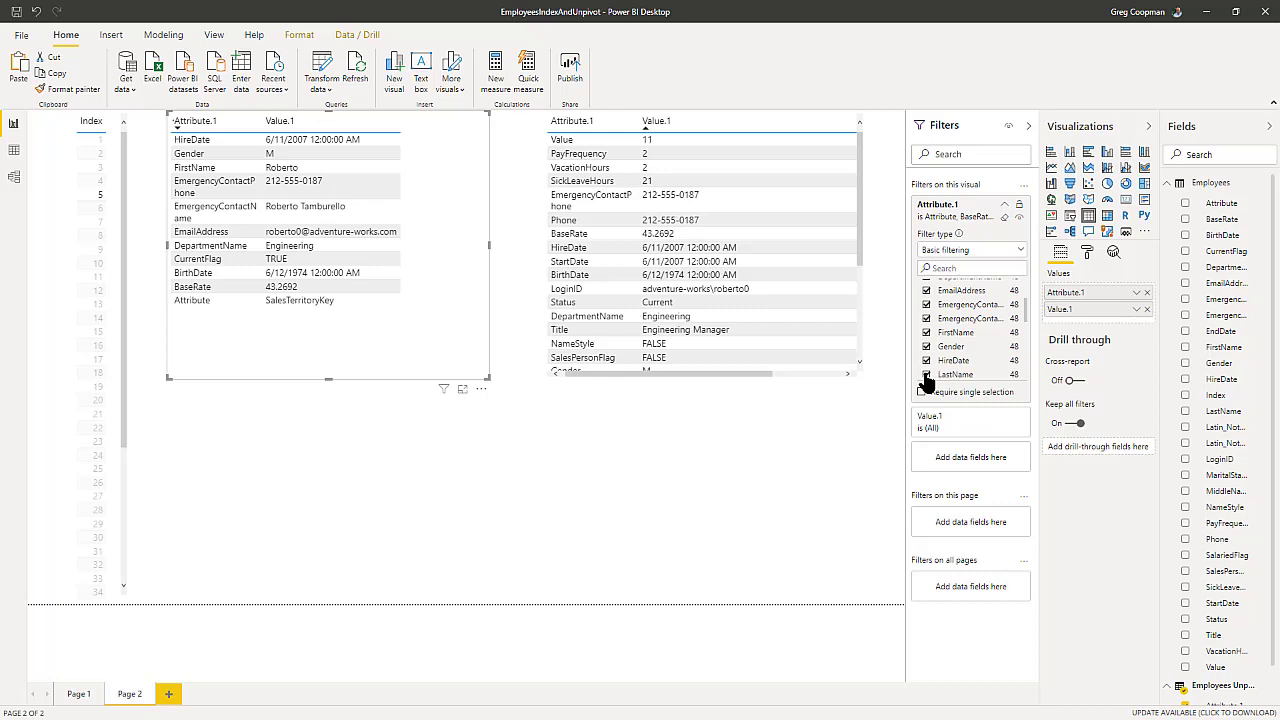
scroll(985, 348, "down", 2)
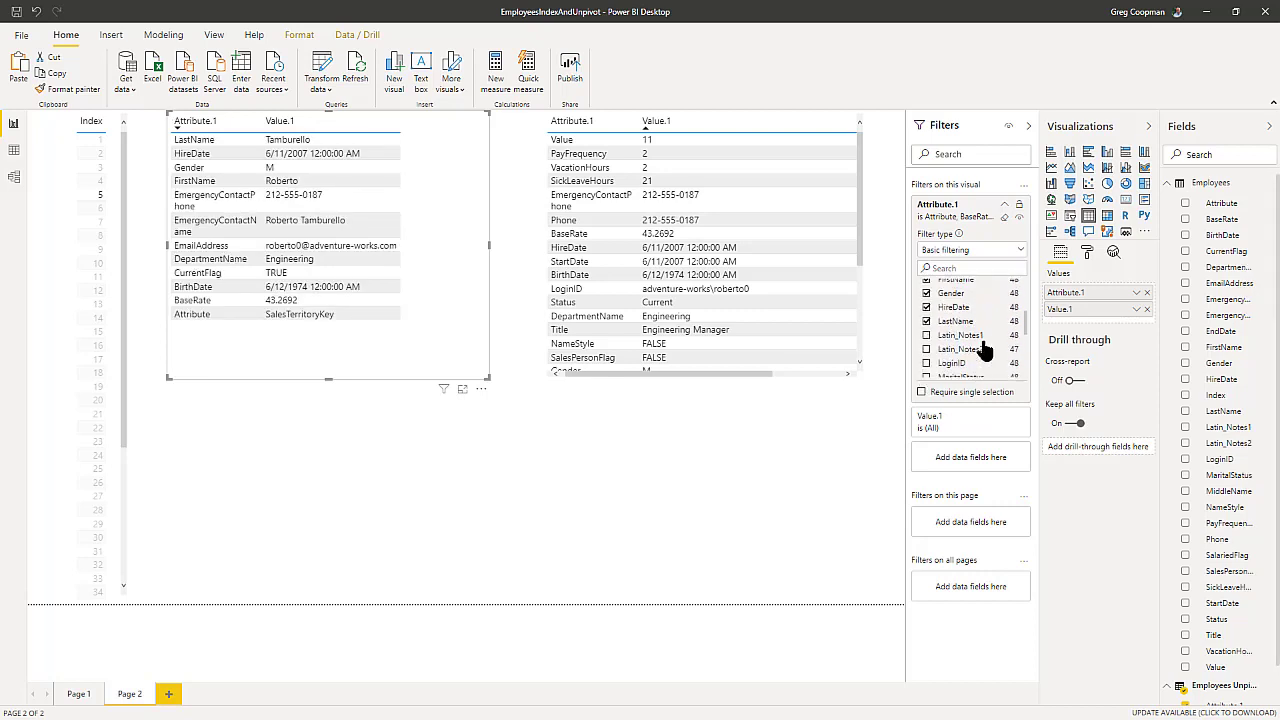
left_click(926, 363)
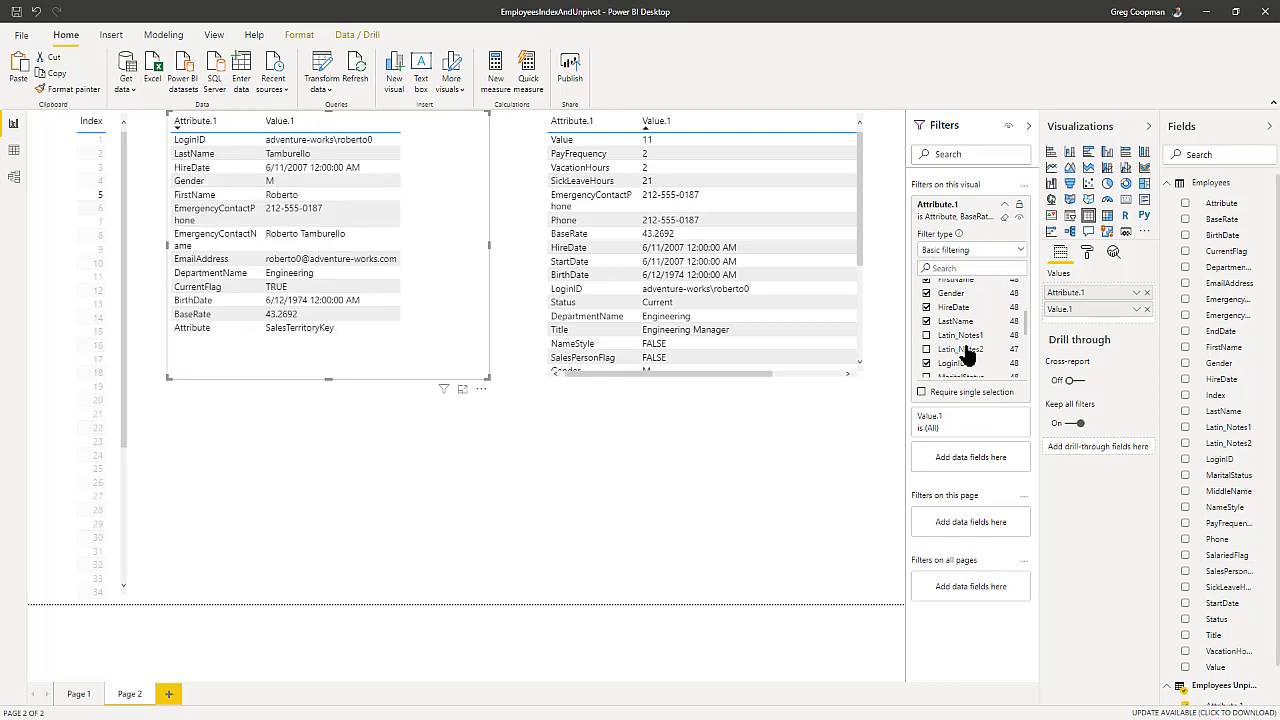
scroll(930, 365, "down", 1)
left_click(926, 350)
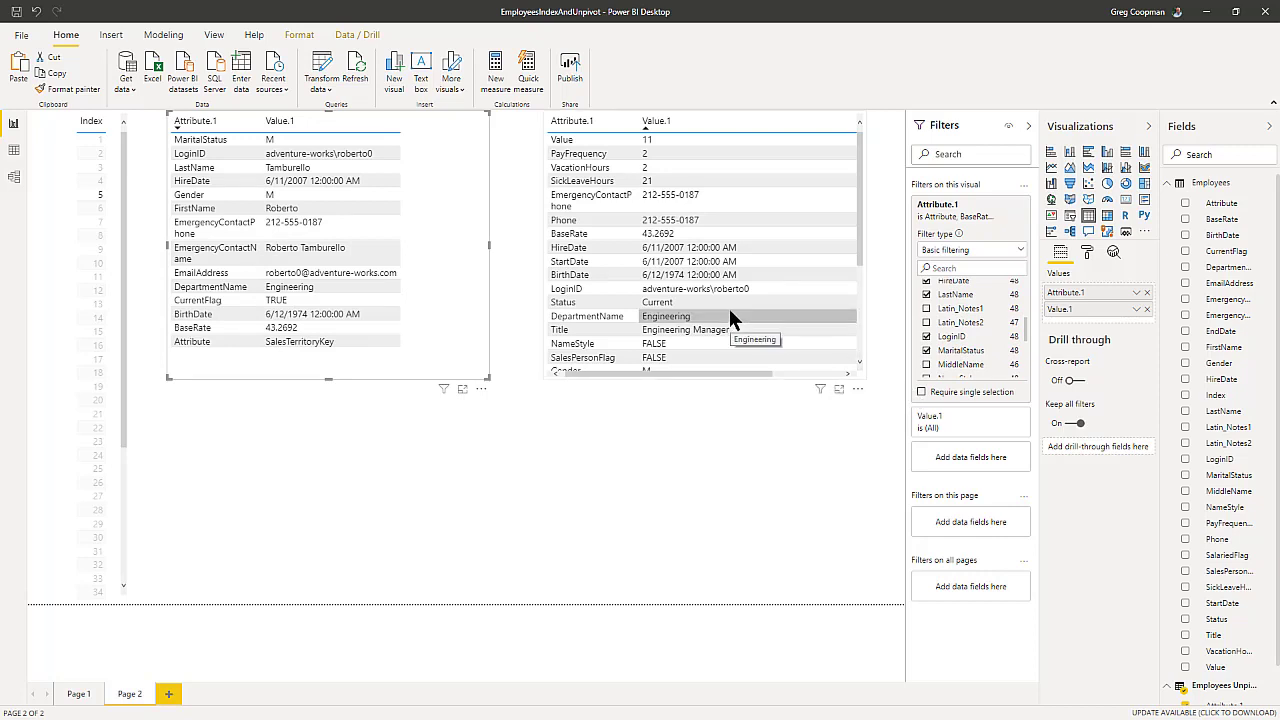
- Filter the right table's Attribute.1 to MiddleName, NameStyle, PayFrequency, Phone and SalariedFlag
left_click(772, 433)
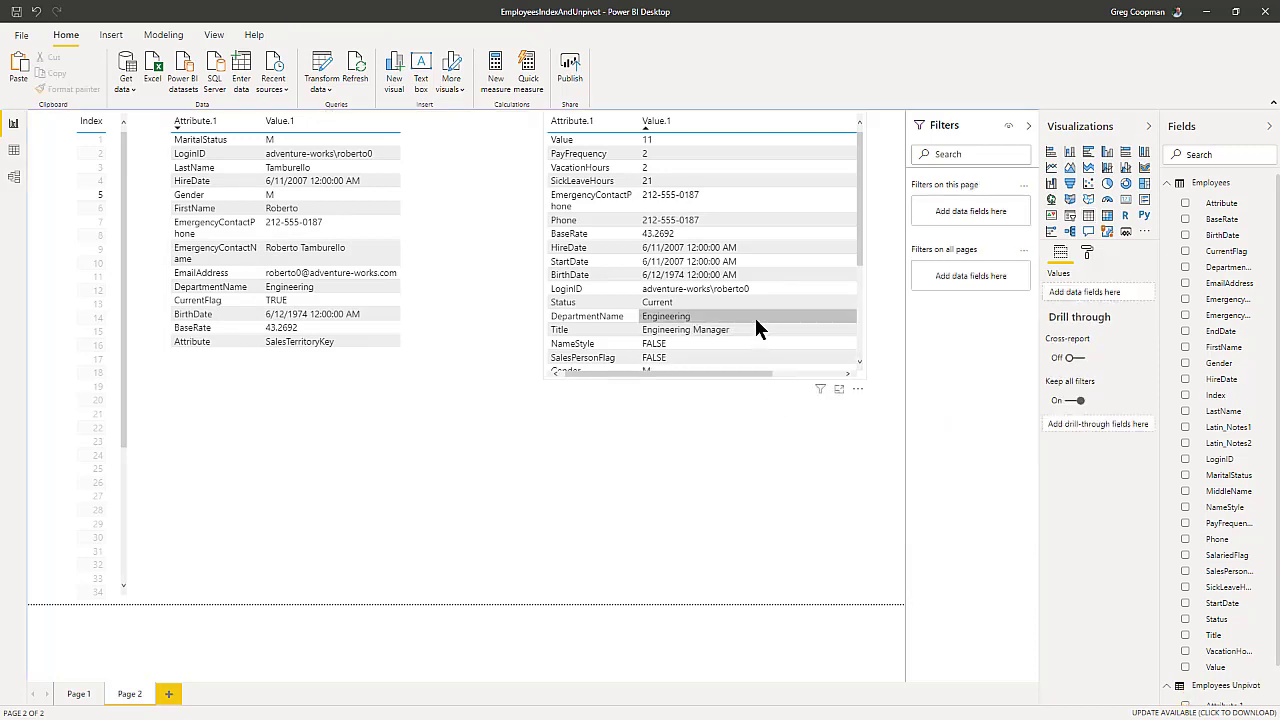
left_click(784, 128)
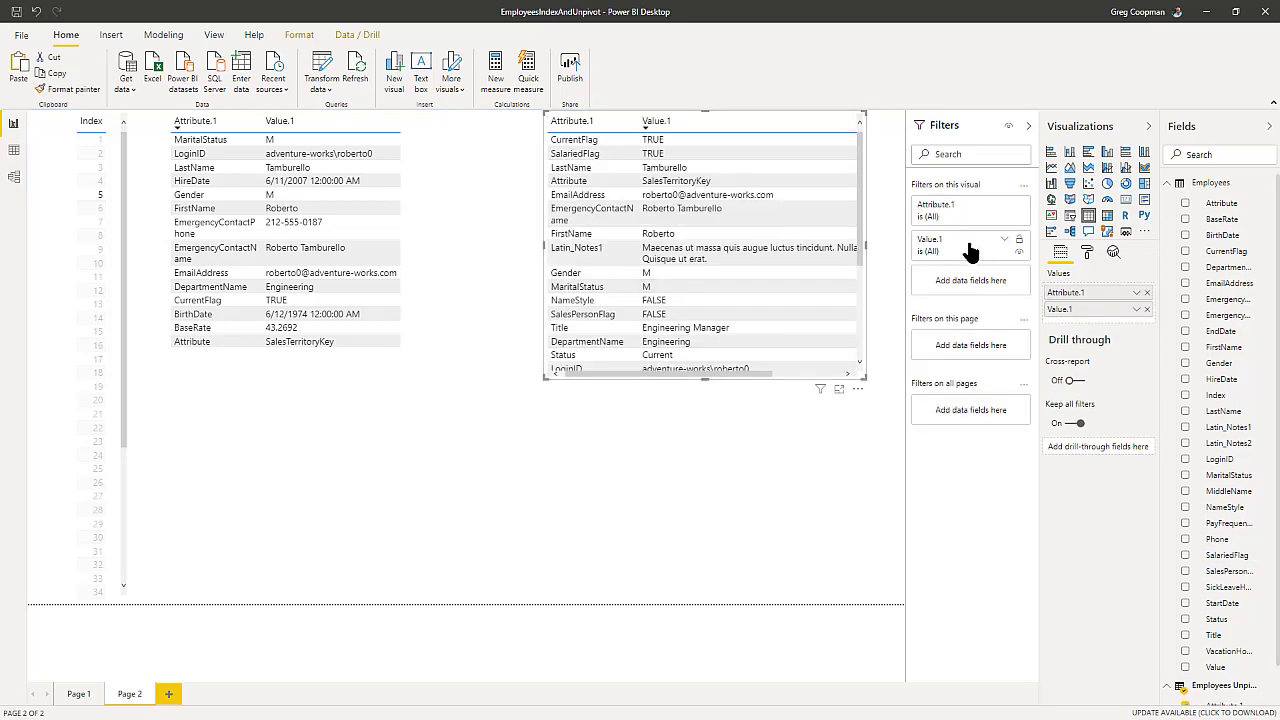
left_click(1006, 206)
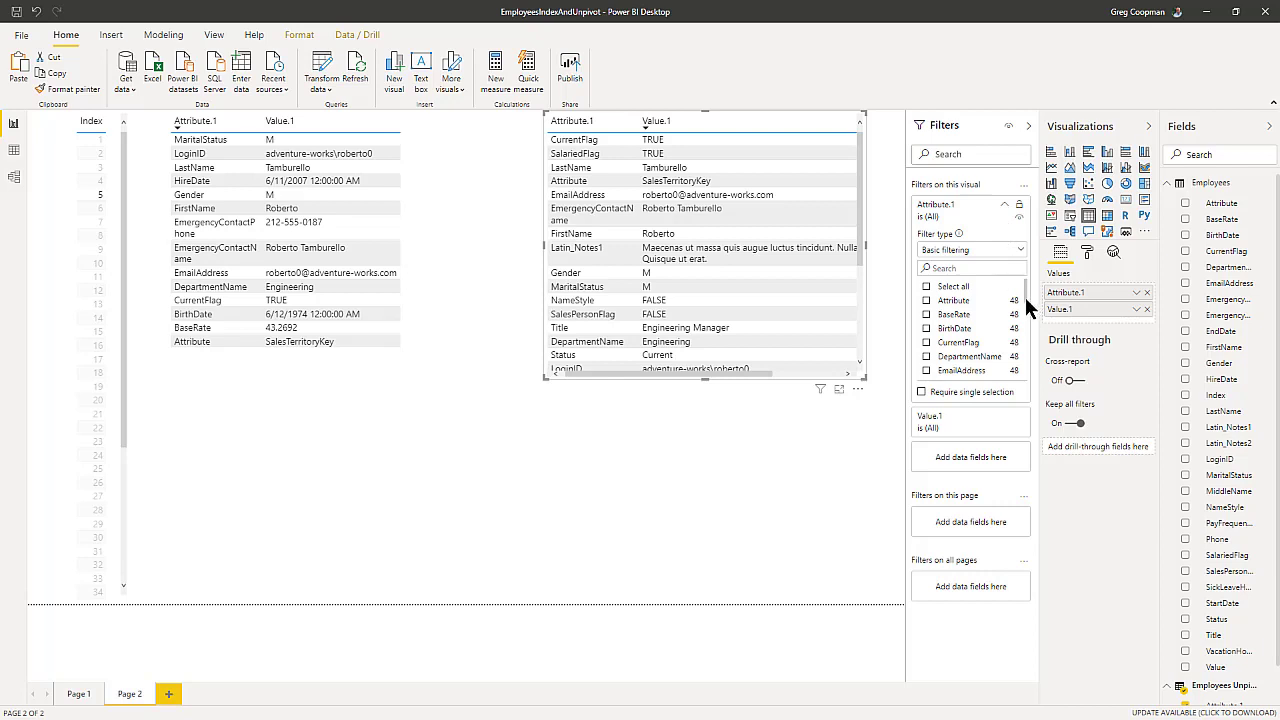
scroll(1022, 294, "down", 3)
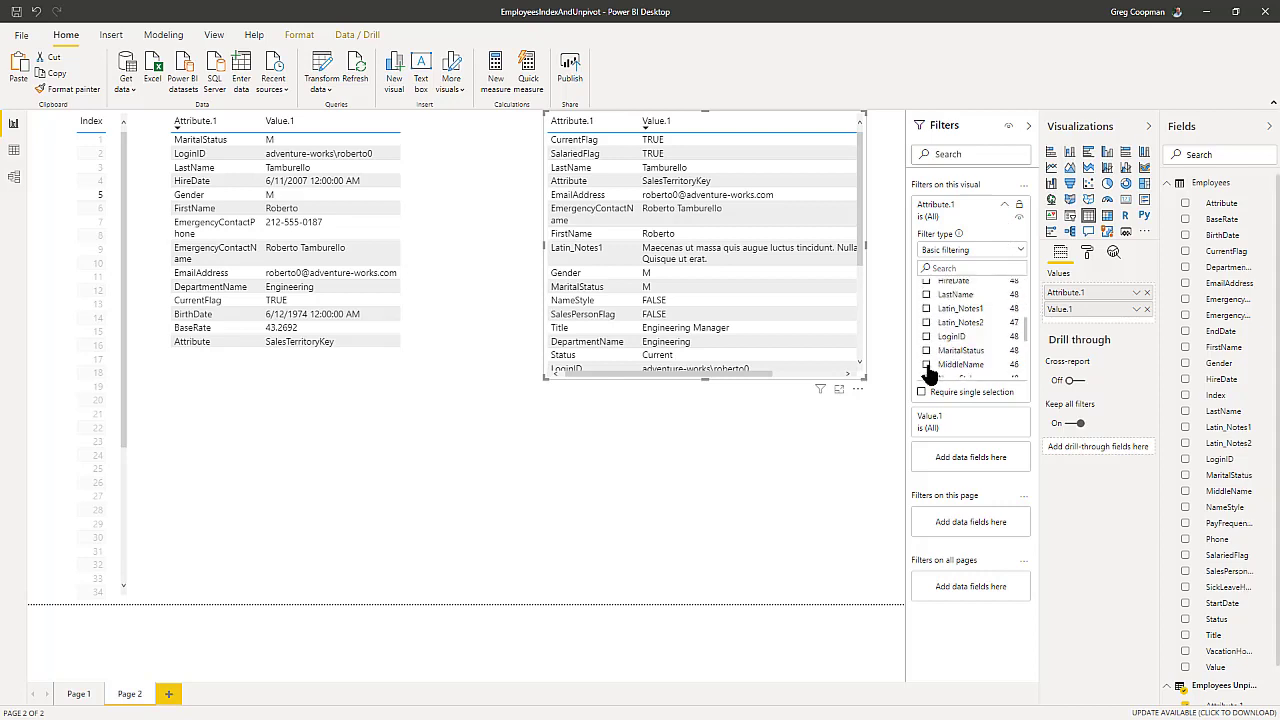
left_click(926, 364)
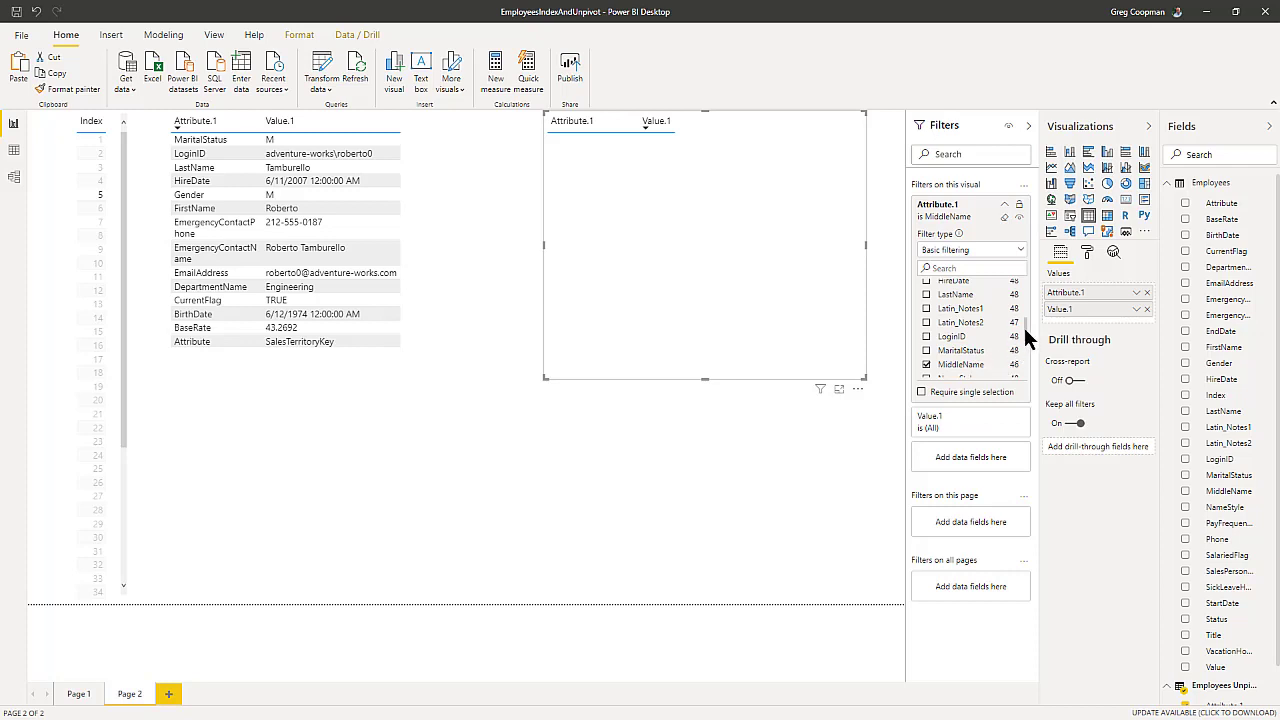
left_click_drag(1023, 326, 1023, 339)
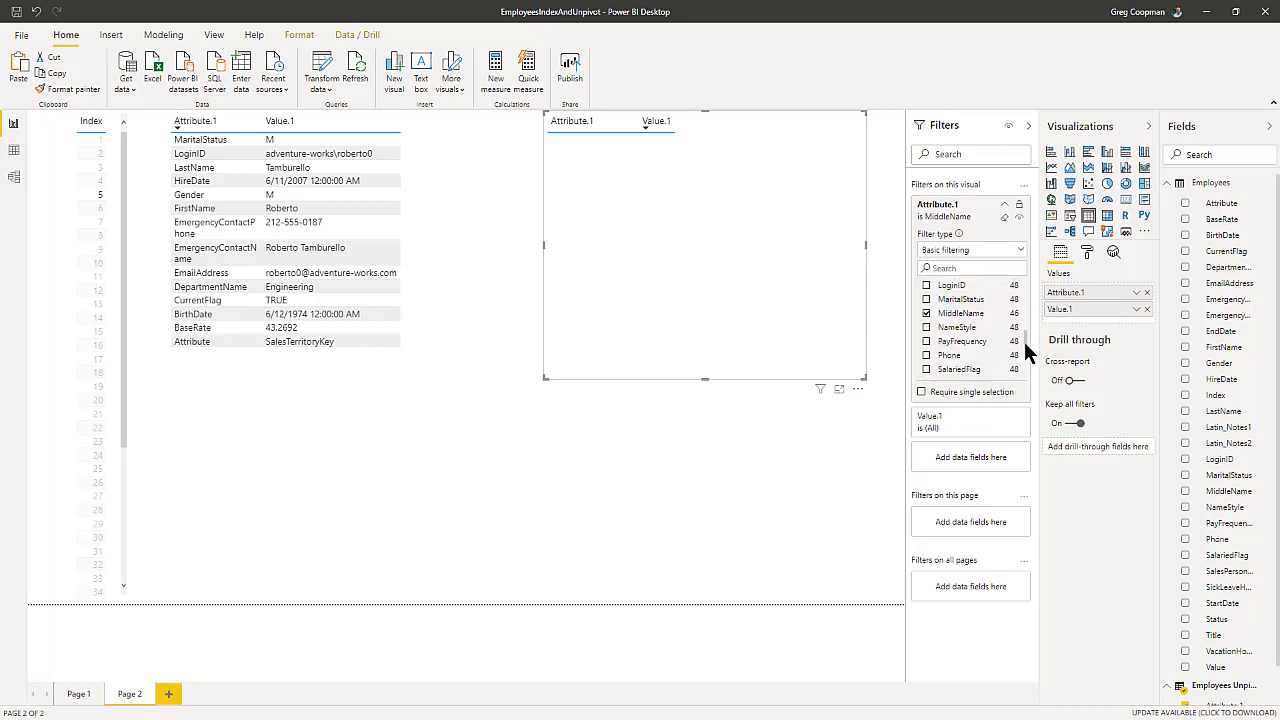
left_click(926, 327)
left_click(926, 341)
left_click(926, 355)
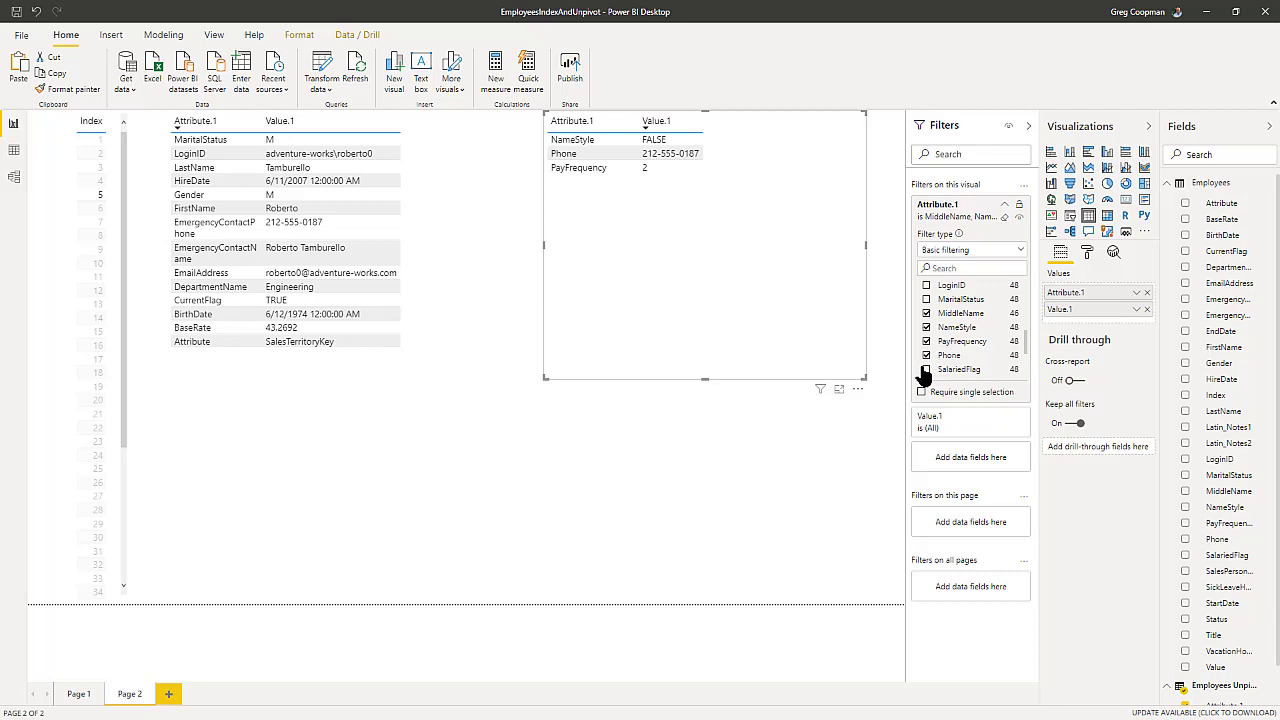
left_click(926, 370)
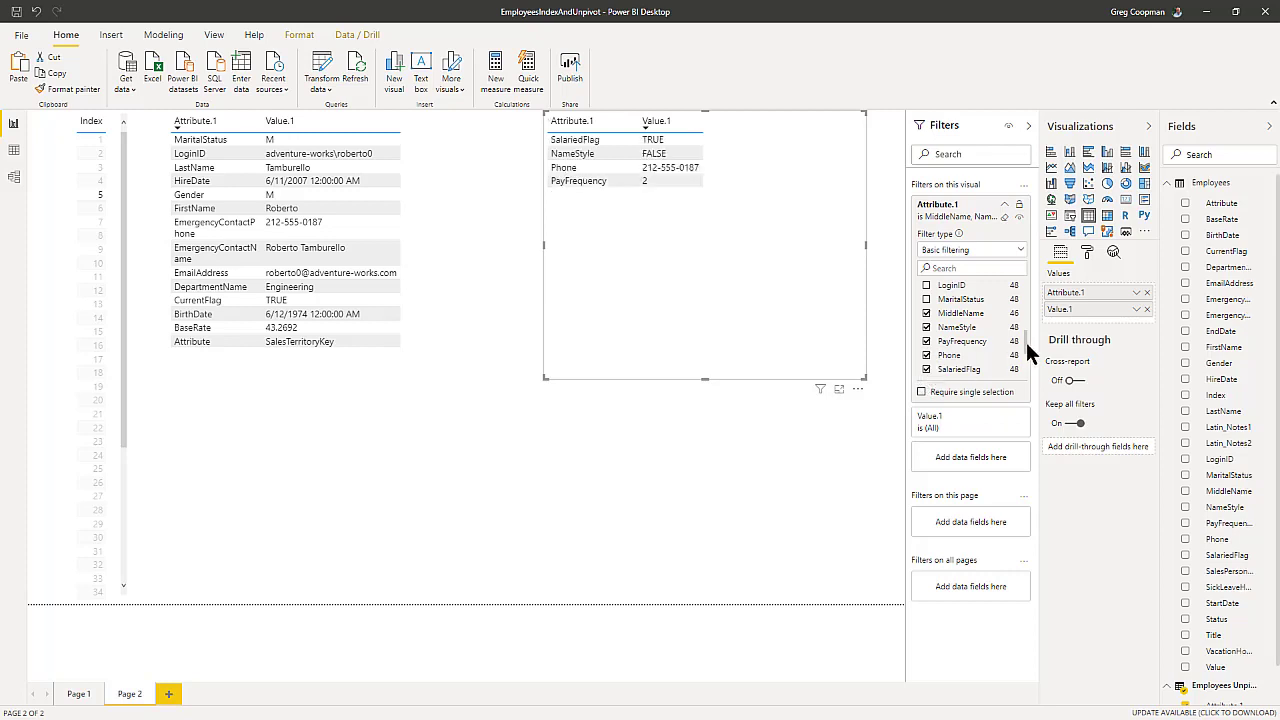
left_click_drag(1025, 339, 1024, 347)
- Add SalesPersonFlag, SickLeaveHours, StartDate and Status to the right table, then clear the employee selection
left_click(926, 329)
left_click(926, 343)
left_click(926, 357)
left_click(926, 371)
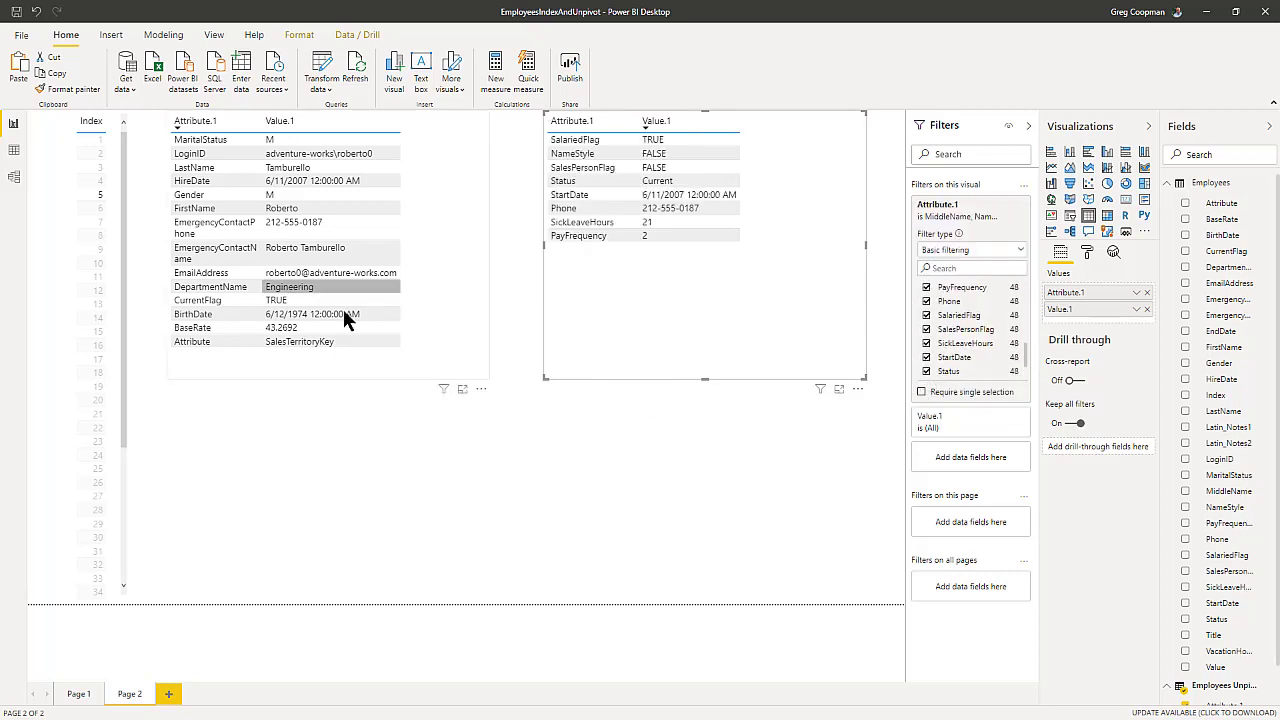
left_click(319, 425)
- Paste two copies of the right table and place them below the existing tables
right_click(596, 301)
right_click(775, 320)
left_click(199, 454)
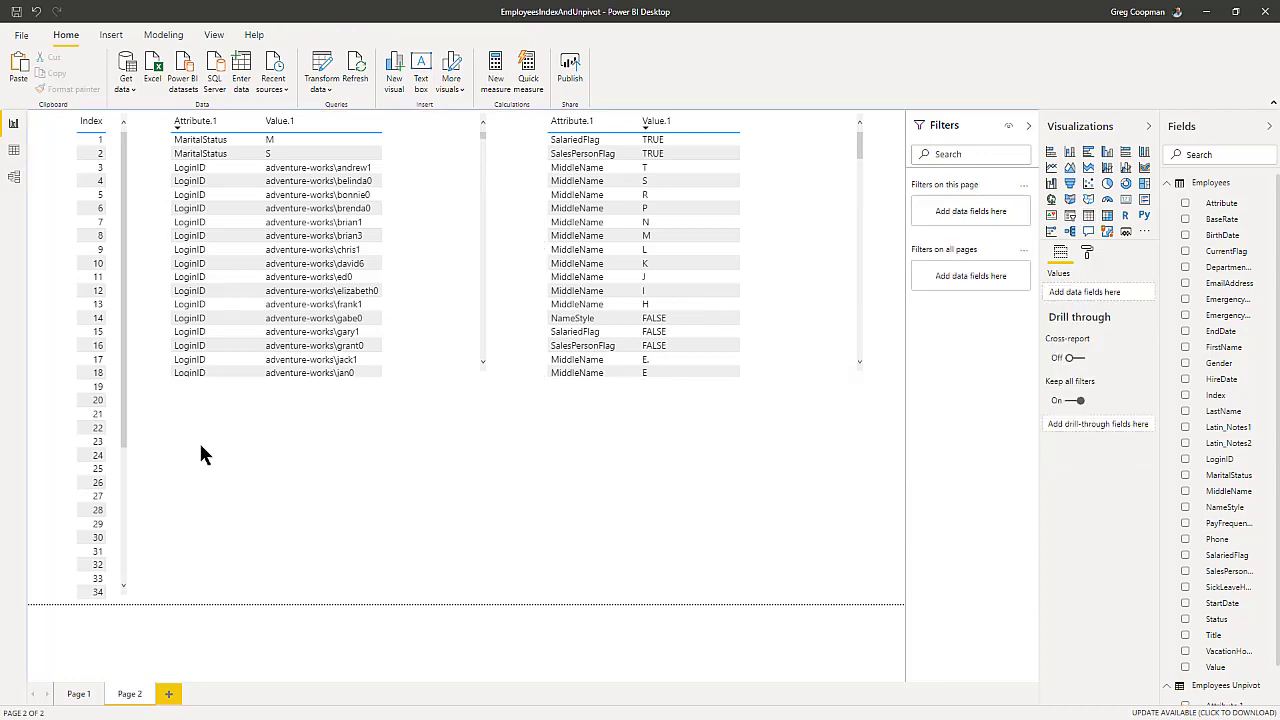
key("ctrl+v")
left_click_drag(506, 385, 451, 477)
left_click(621, 464)
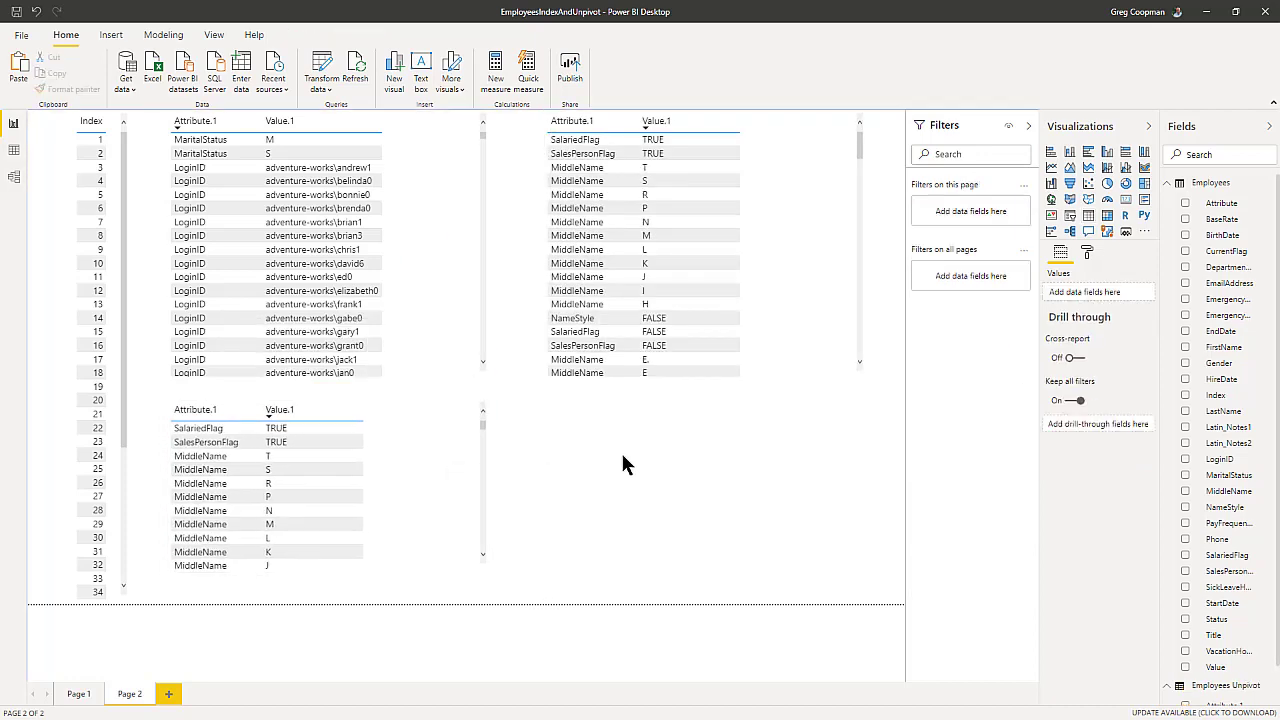
left_click(816, 130)
key("ctrl+v")
left_click_drag(694, 296, 687, 400)
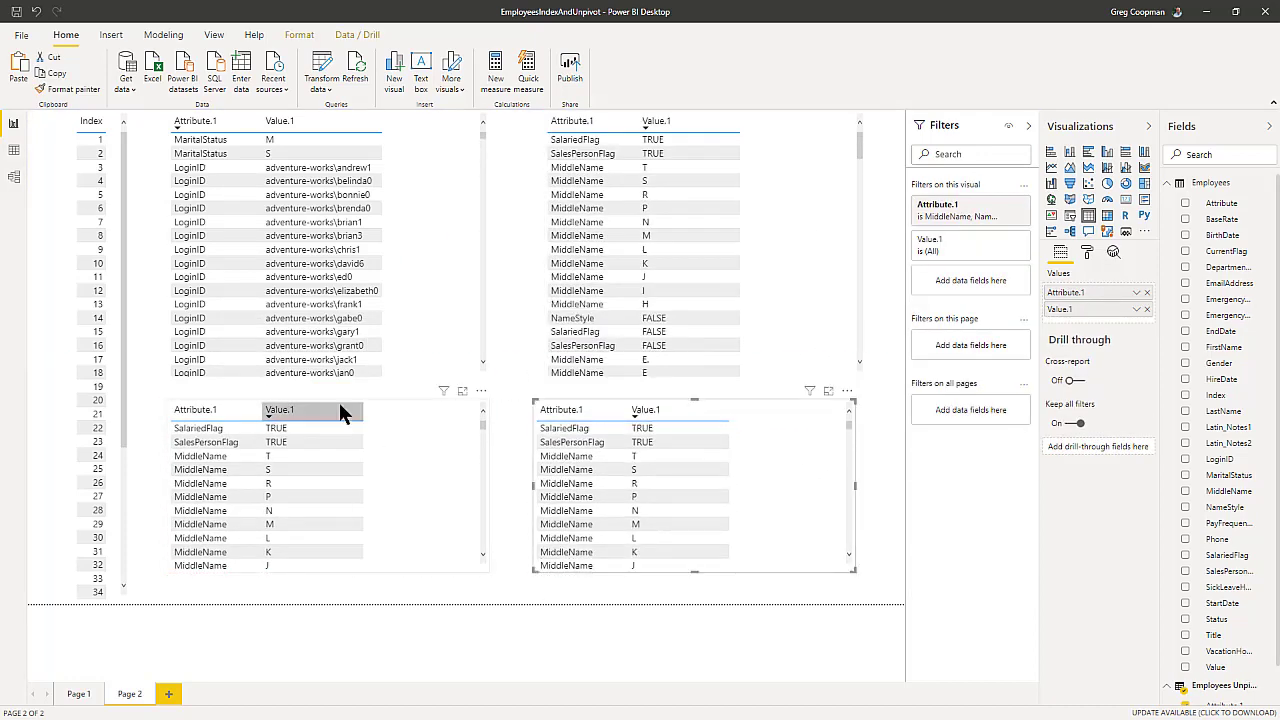
- Change the bottom-left copy's Attribute.1 filter to Latin_Notes1 and Latin_Notes2
left_click(339, 410)
left_click(1004, 205)
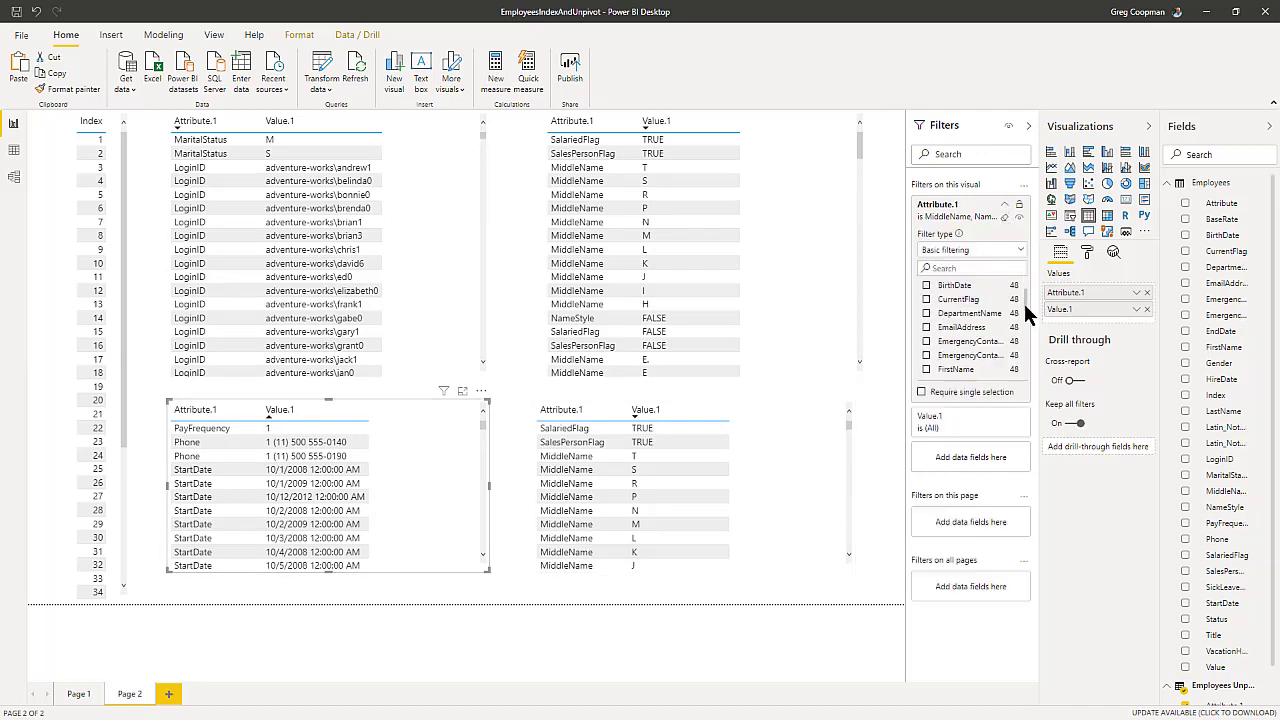
scroll(1023, 301, "down", 3)
left_click(926, 337)
left_click(926, 323)
scroll(1020, 350, "down", 3)
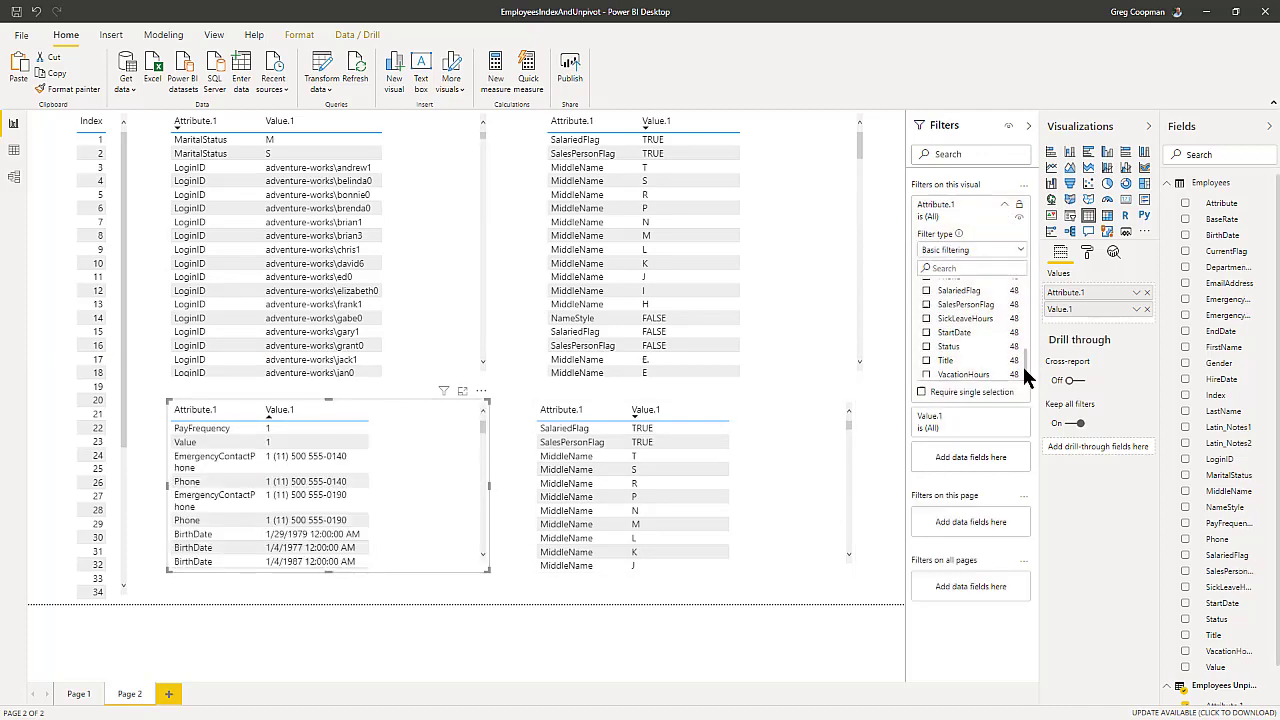
scroll(1022, 364, "up", 3)
left_click(926, 311)
left_click(926, 325)
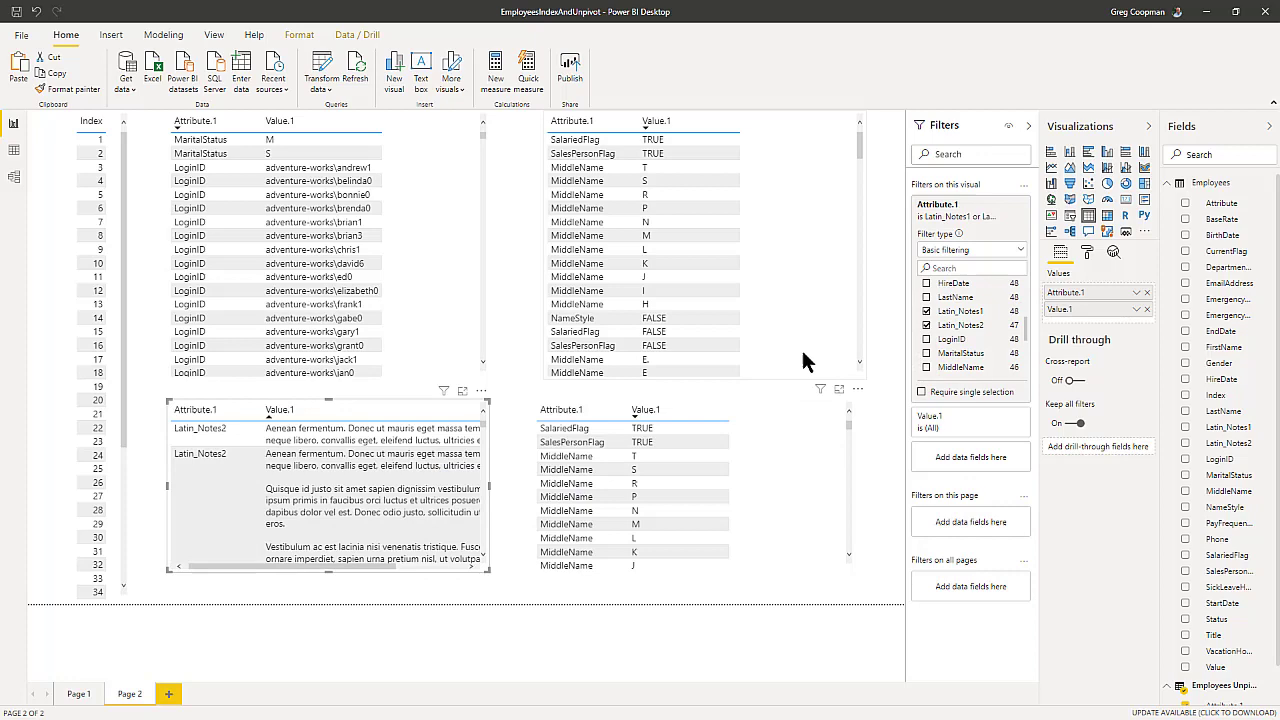
- Delete the extra bottom-right table and keep only Latin_Notes1 in the bottom-left table
left_click(758, 466)
key("Delete")
right_click(440, 420)
left_click(458, 448)
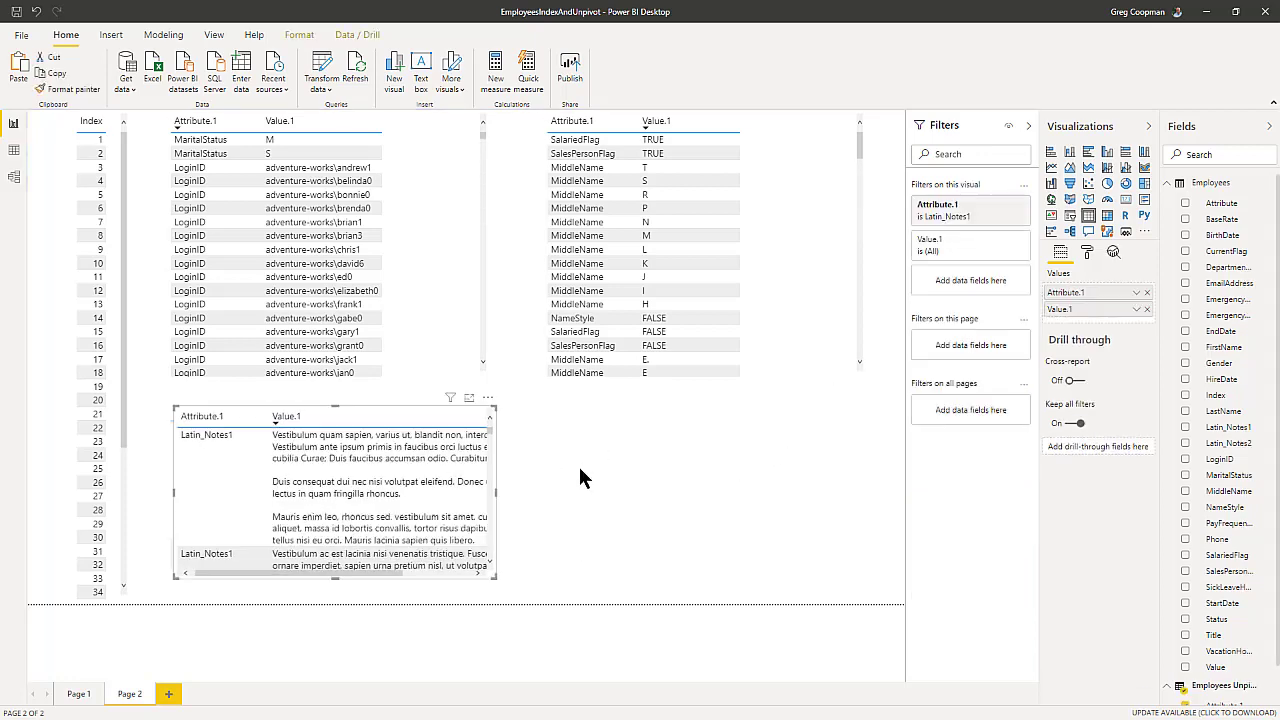
- Duplicate the Latin_Notes1 table to its right and filter the copy to Latin_Notes2 only
key("ctrl+c")
key("ctrl+v")
left_click_drag(691, 483, 743, 465)
left_click(1004, 204)
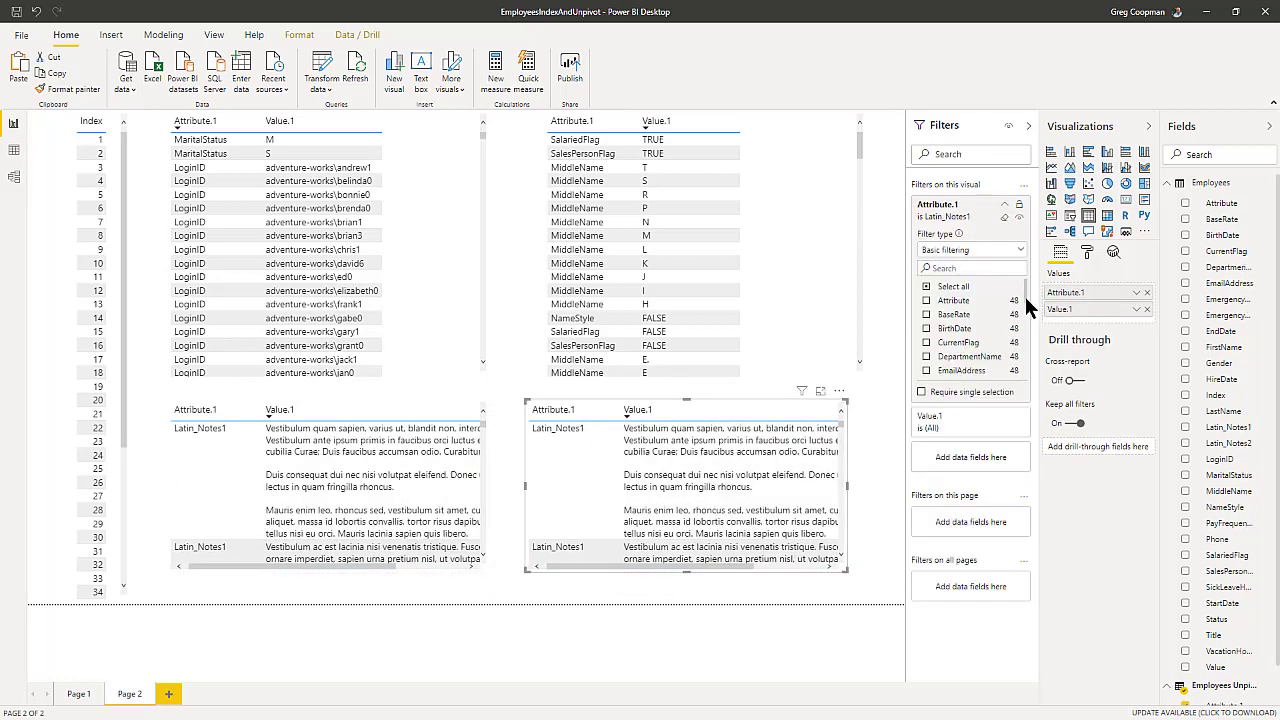
scroll(1024, 294, "down", 3)
left_click(926, 308)
left_click(926, 322)
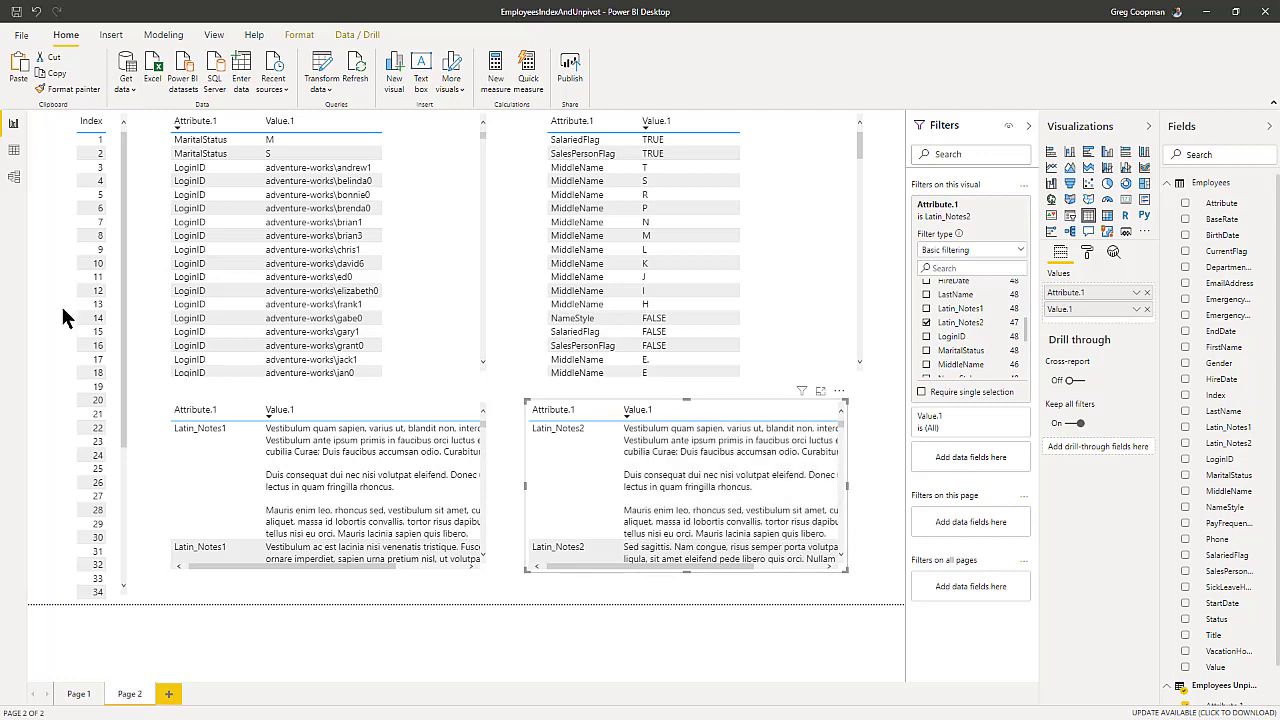
- Filter Page 2 to Index 14, then switch to Page 1 and scroll across its employee table
left_click(98, 318)
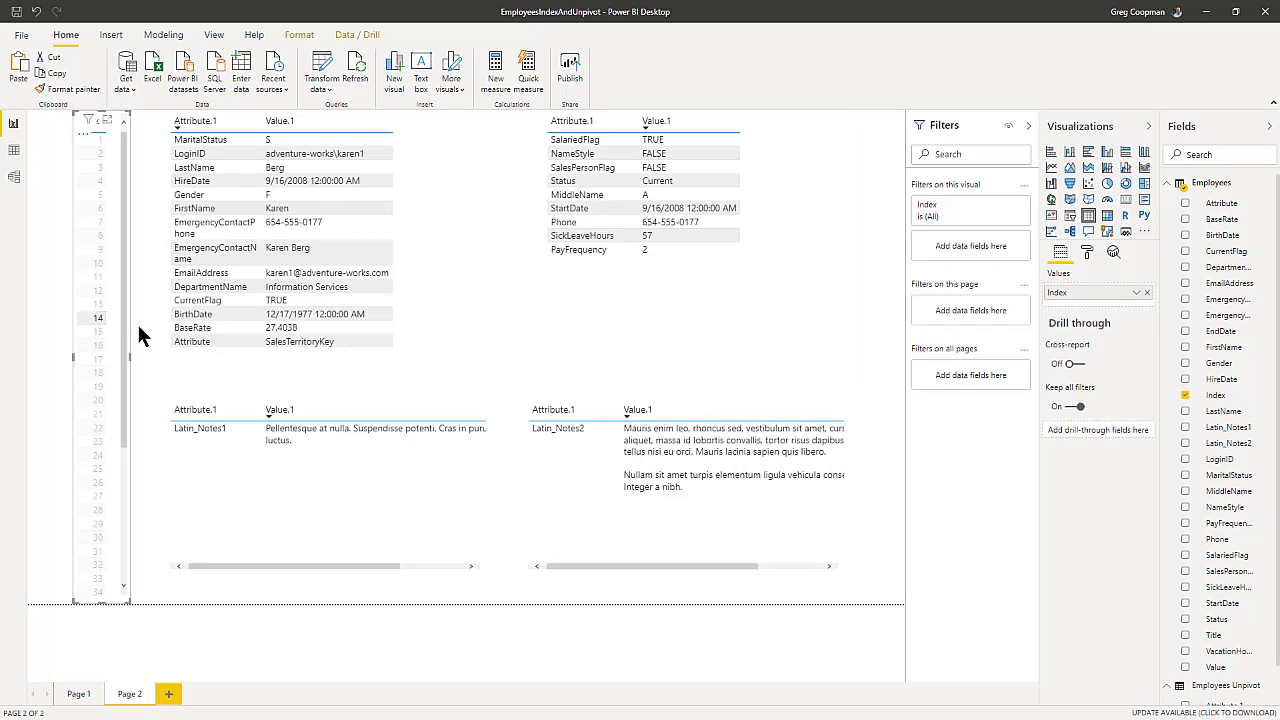
left_click(78, 697)
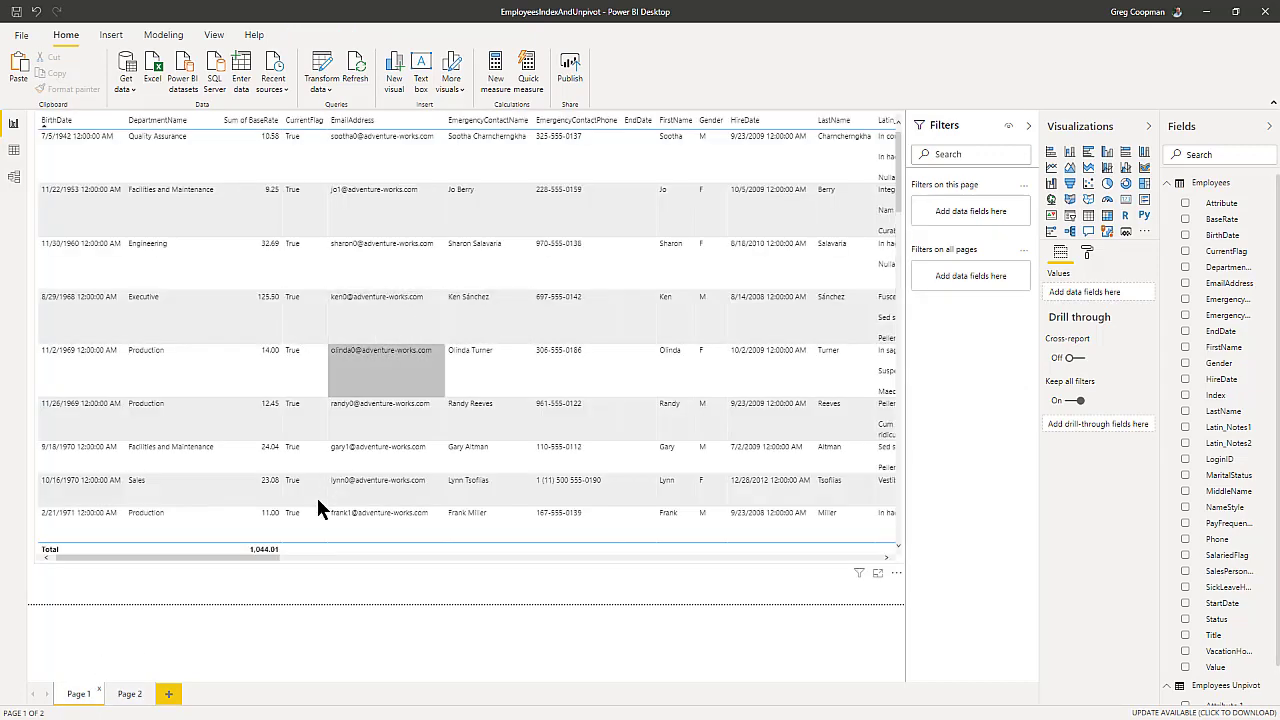
left_click_drag(238, 557, 855, 593)
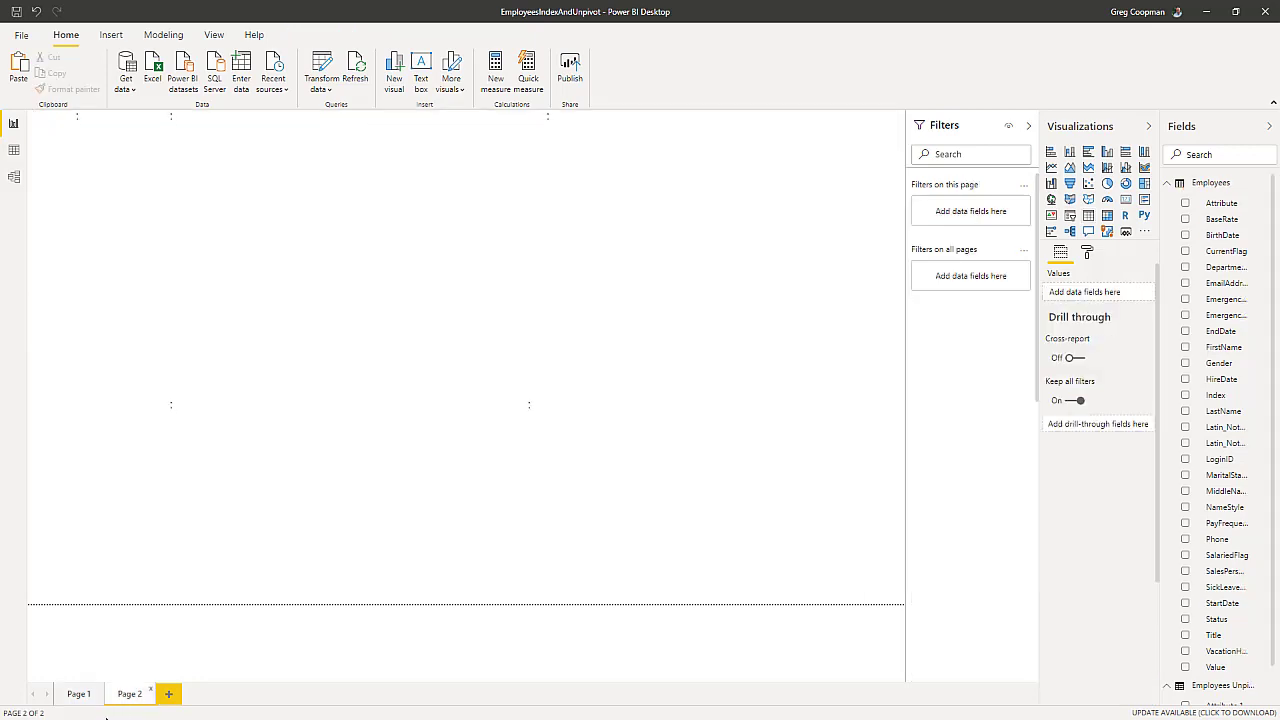
- Select Index 18 in the slicer table so every Page 2 table shows that employee
left_click(98, 373)
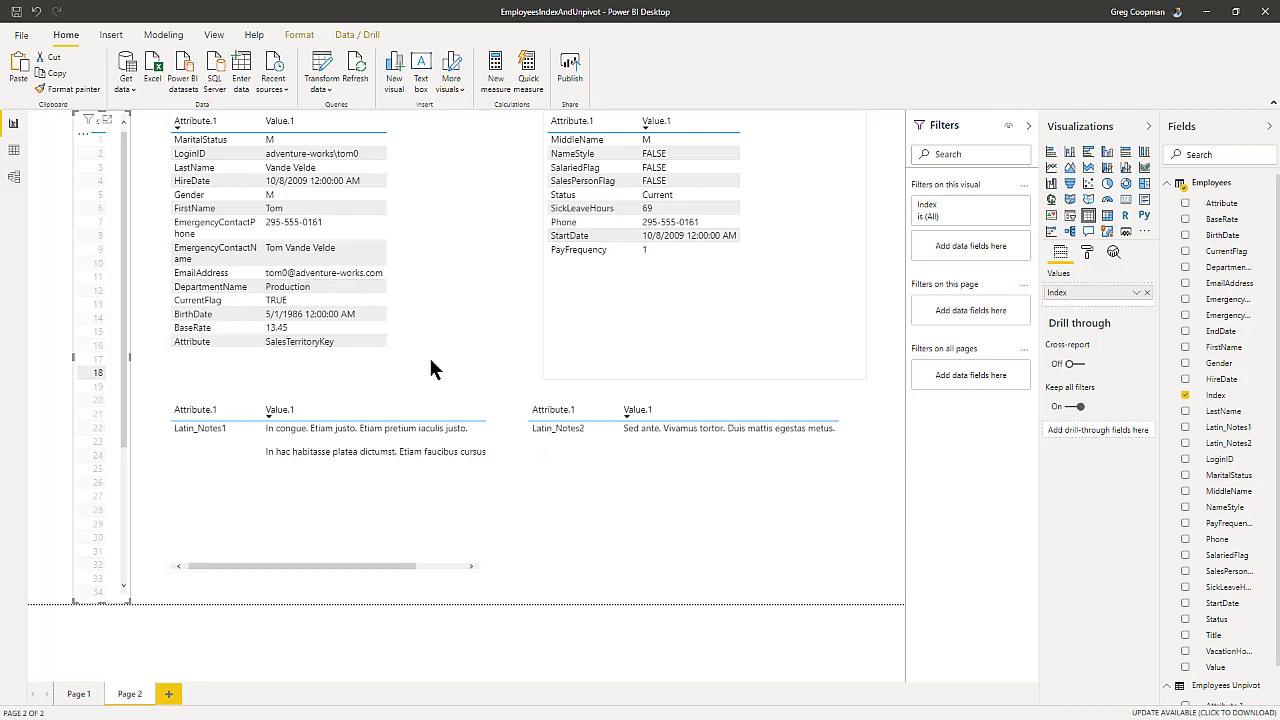
- Go to Page 1 and back to Page 2, then select Index 14 in the slicer table
left_click(78, 694)
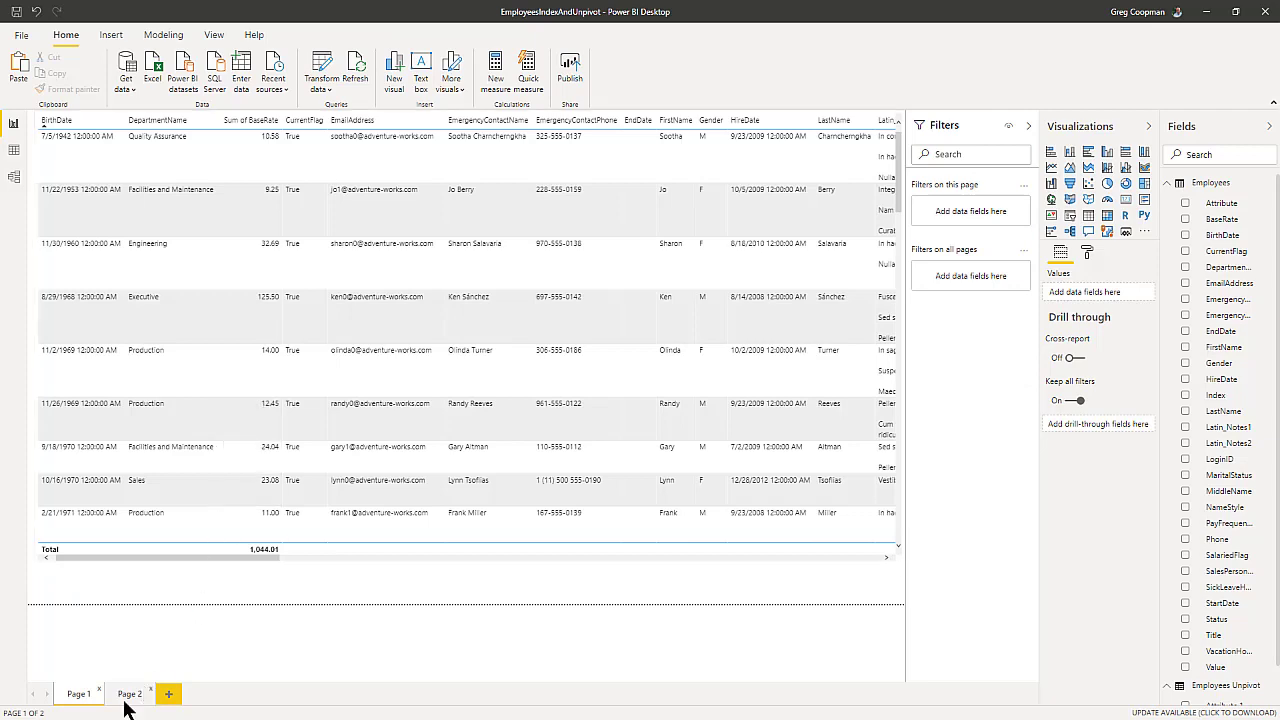
left_click(127, 697)
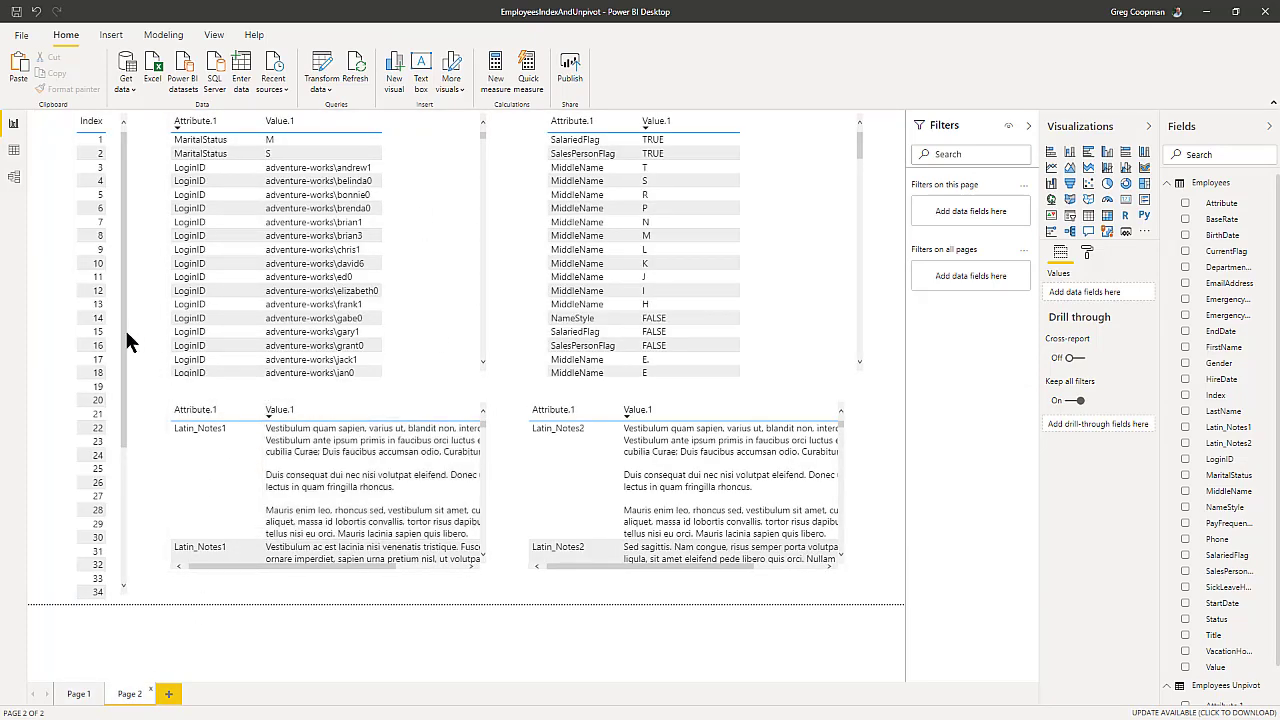
left_click(95, 323)
left_click(96, 320)
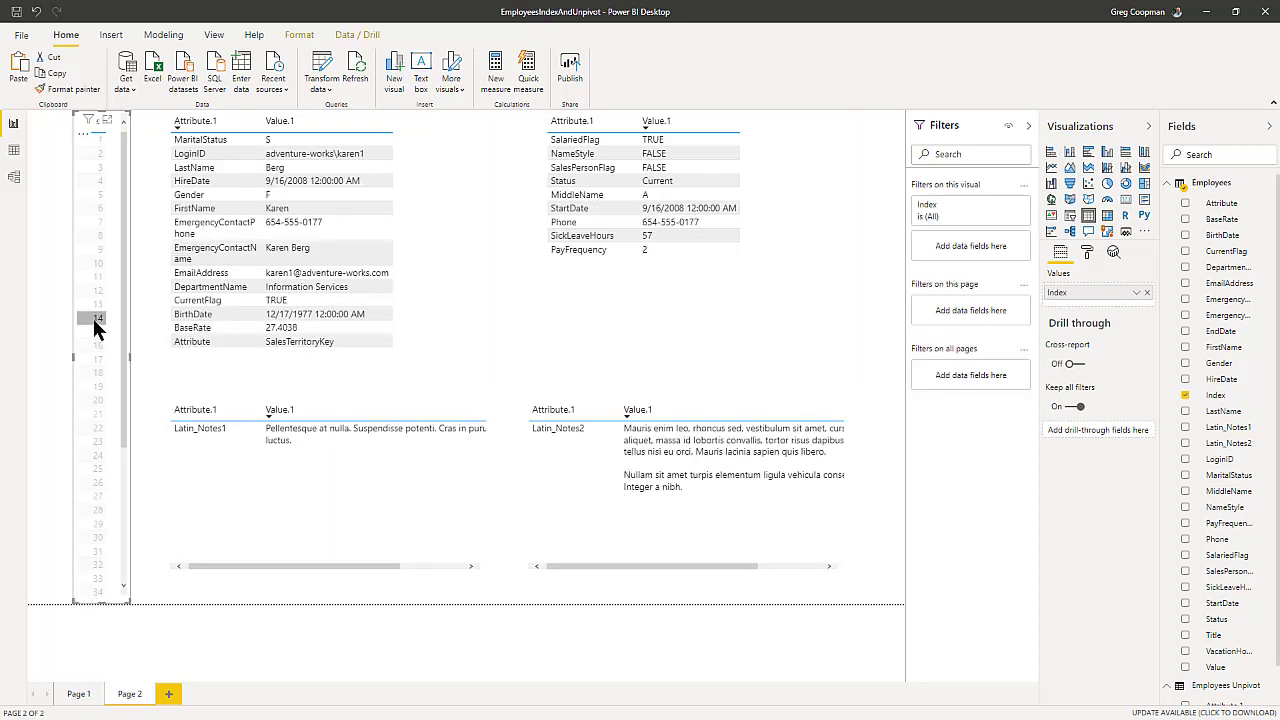